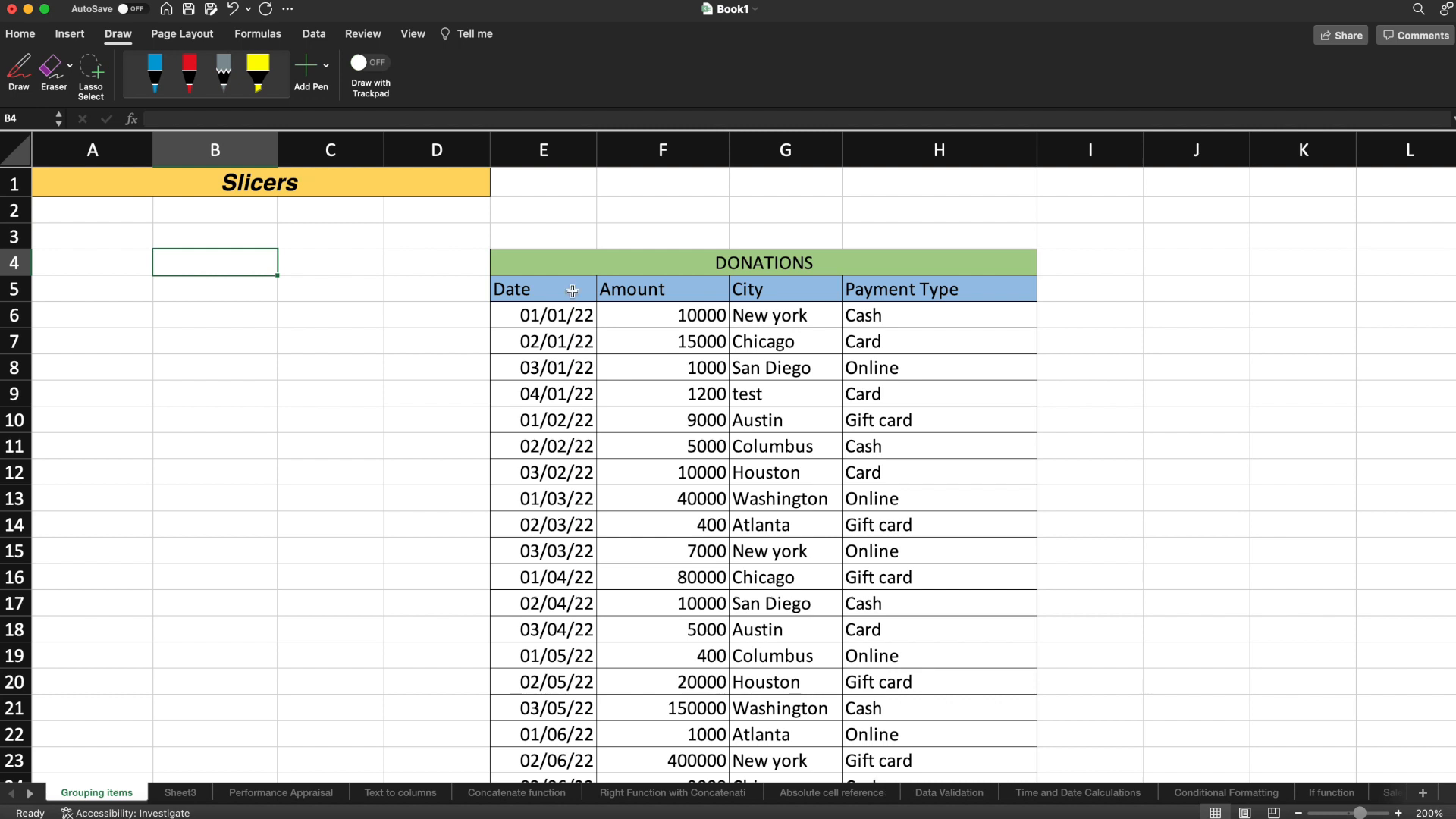
Step: Examine the Date, Amount, City and Payment Type columns of the DONATIONS table
drag(572, 290, 575, 428)
click(696, 288)
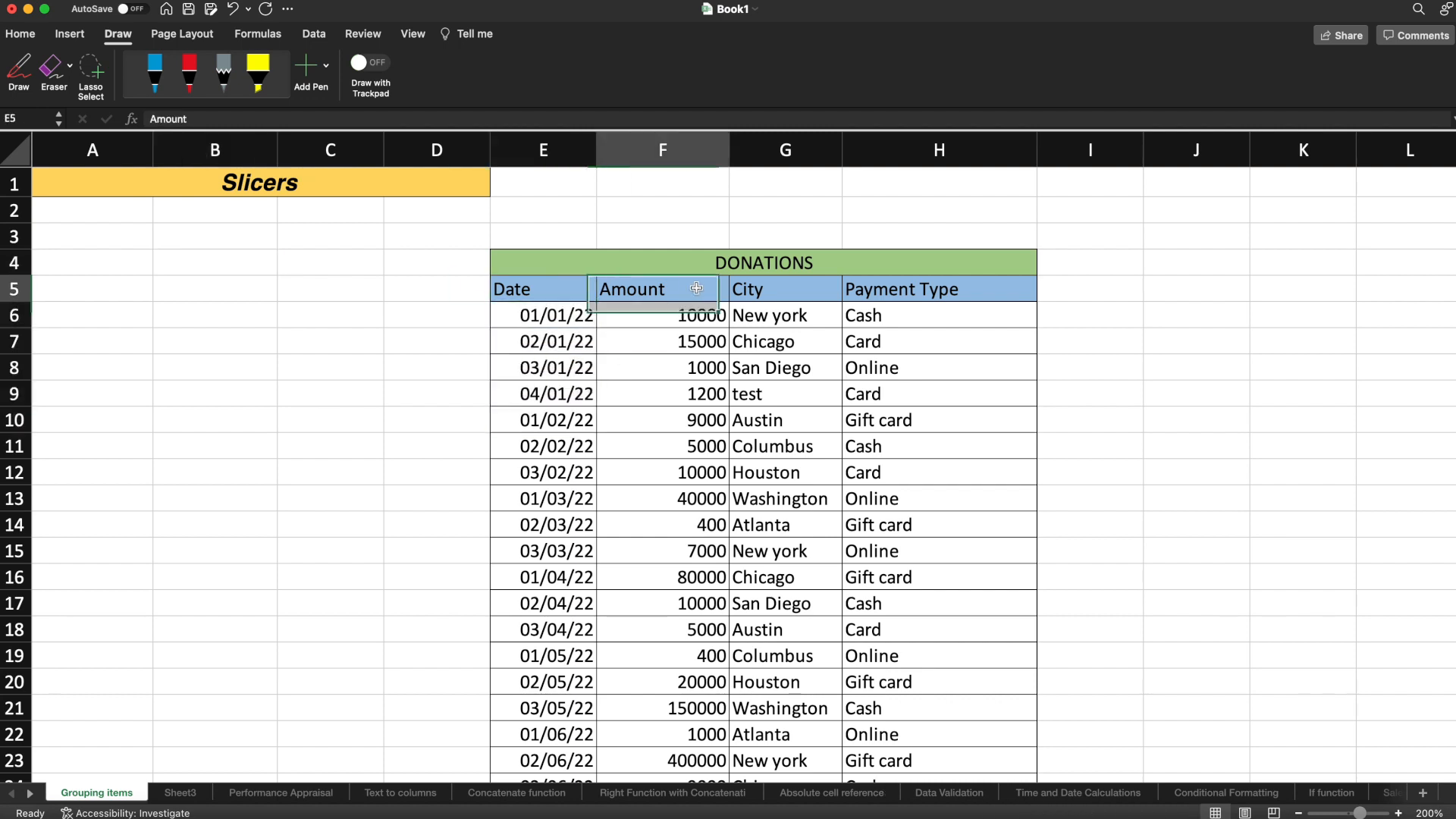
drag(697, 289, 698, 414)
drag(760, 273, 799, 453)
click(880, 323)
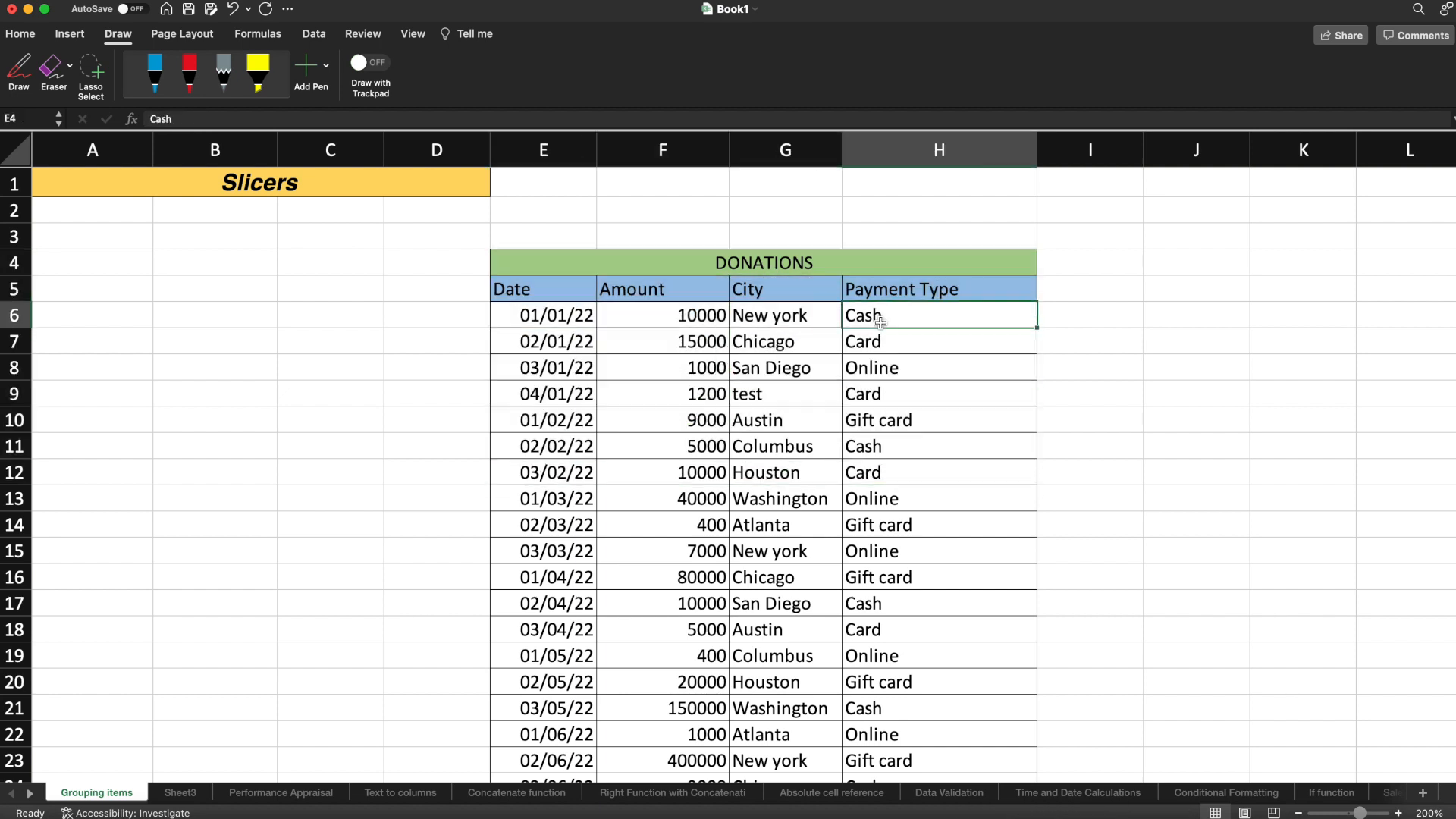
Step: Create a pivot table on a new worksheet from the DONATIONS data in 'Grouping items'!$E$5:$H$24
click(576, 315)
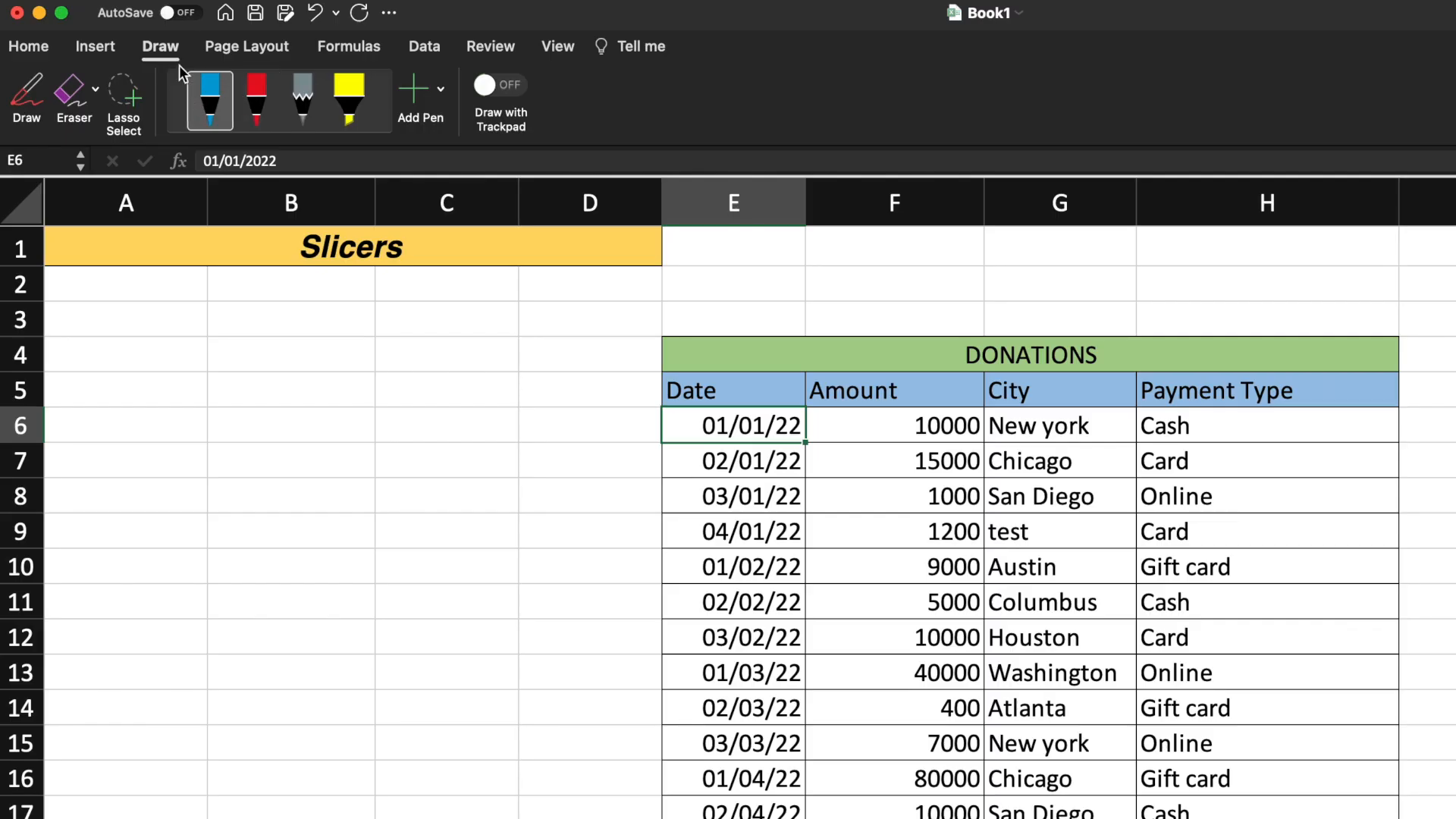
click(77, 34)
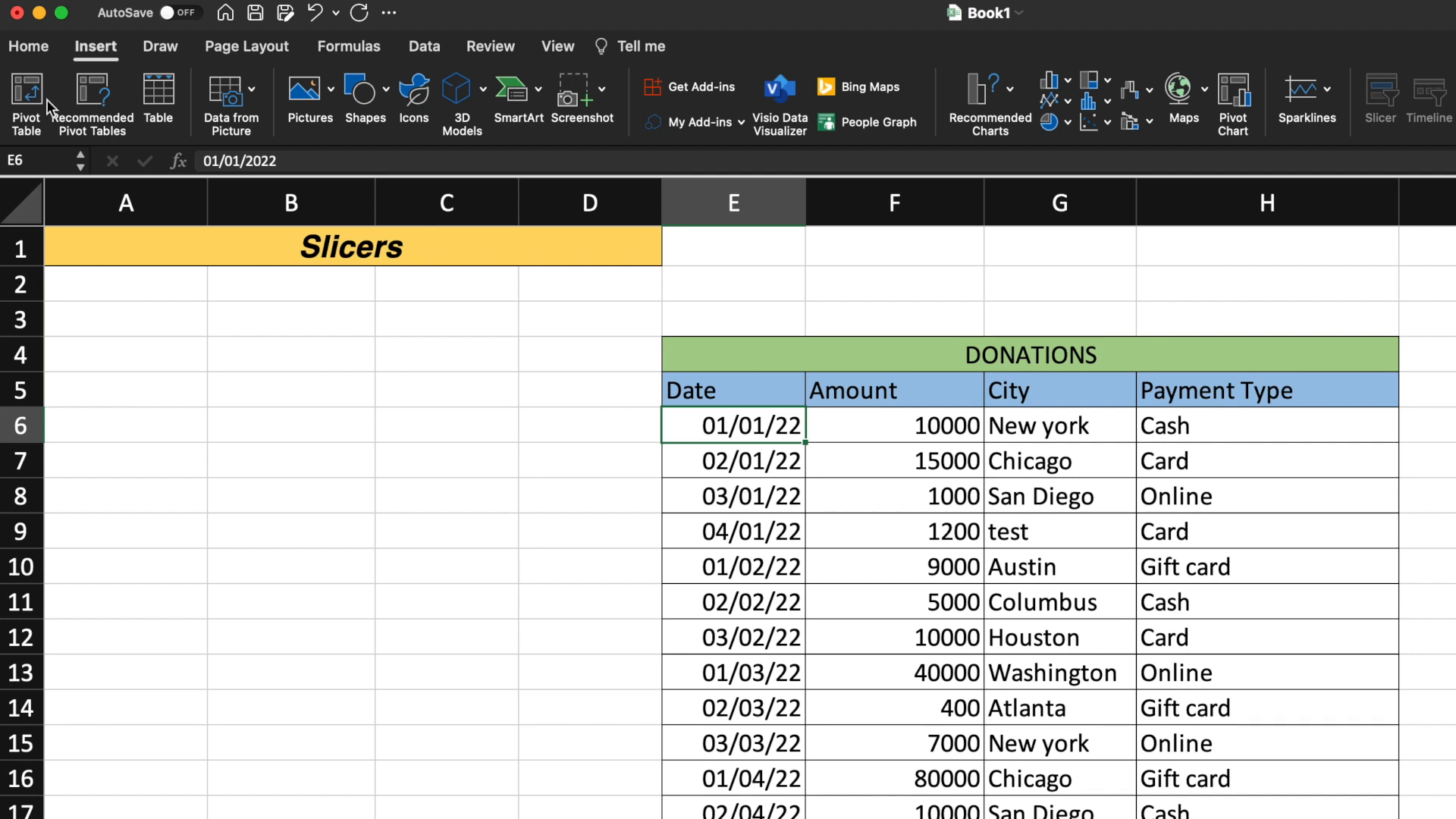
click(26, 95)
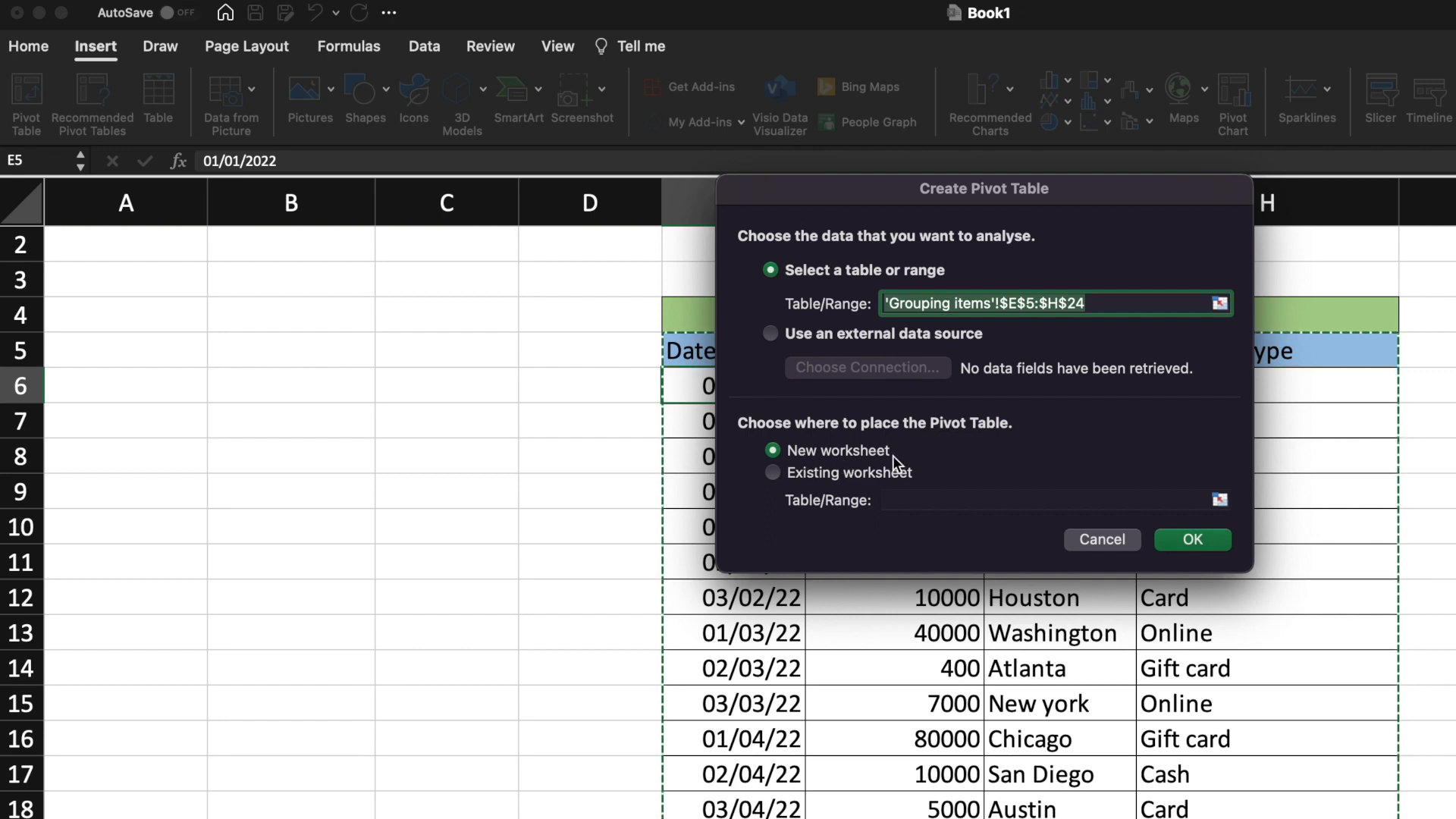
click(1212, 539)
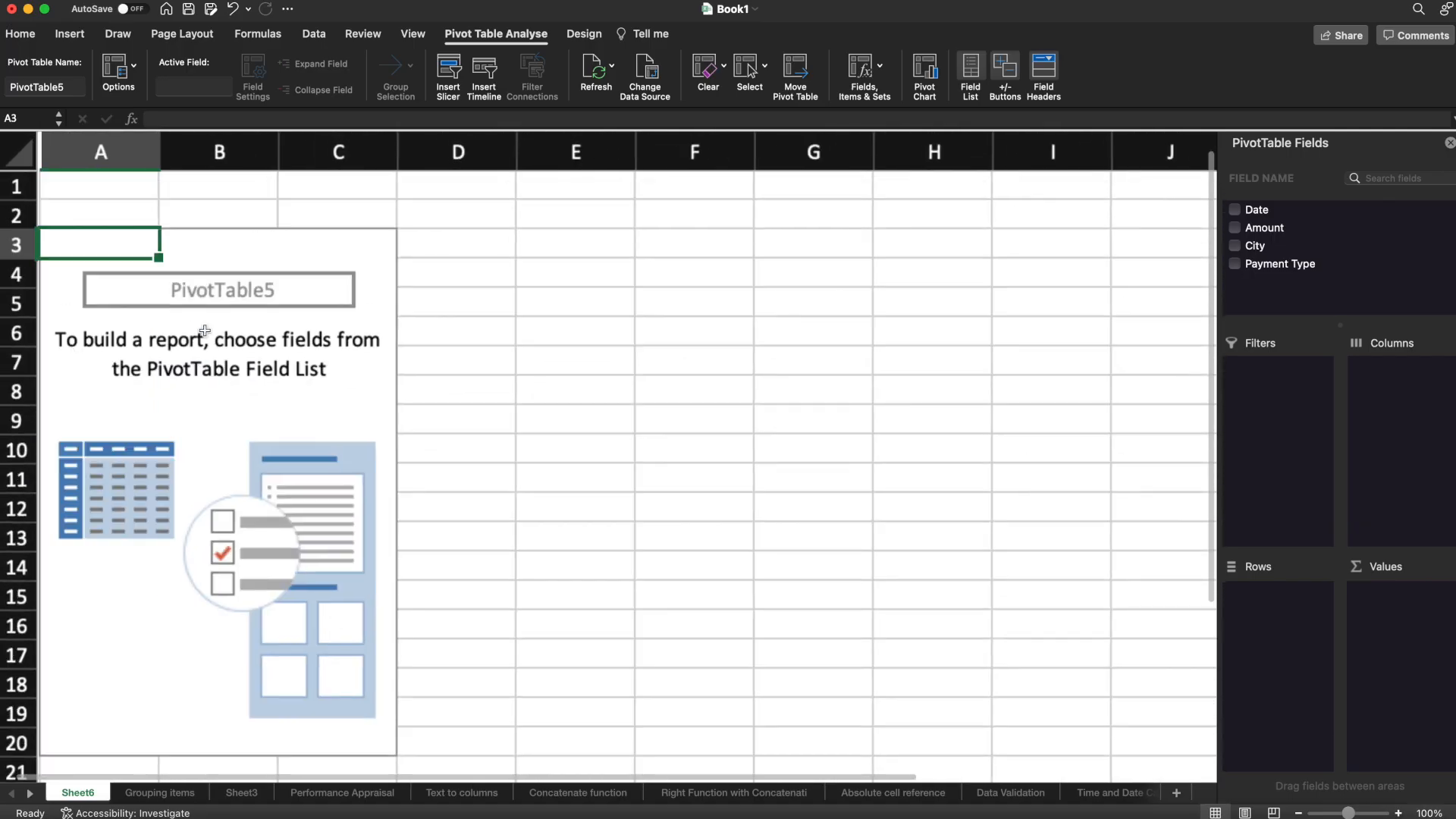
Step: Lay out the pivot table with City as rows, Payment Type as columns and Amount as the summed values
drag(1220, 275, 799, 299)
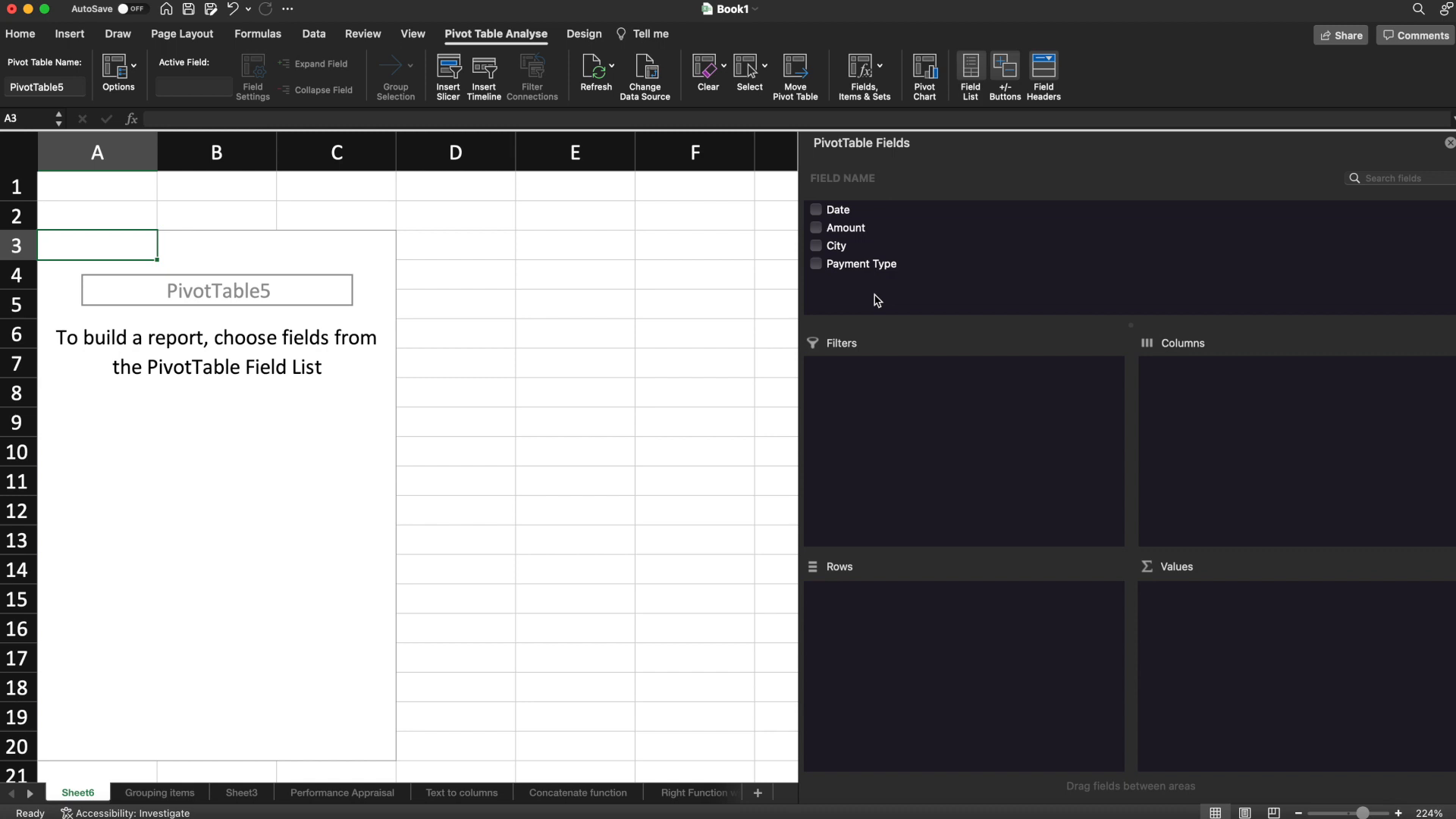
click(844, 250)
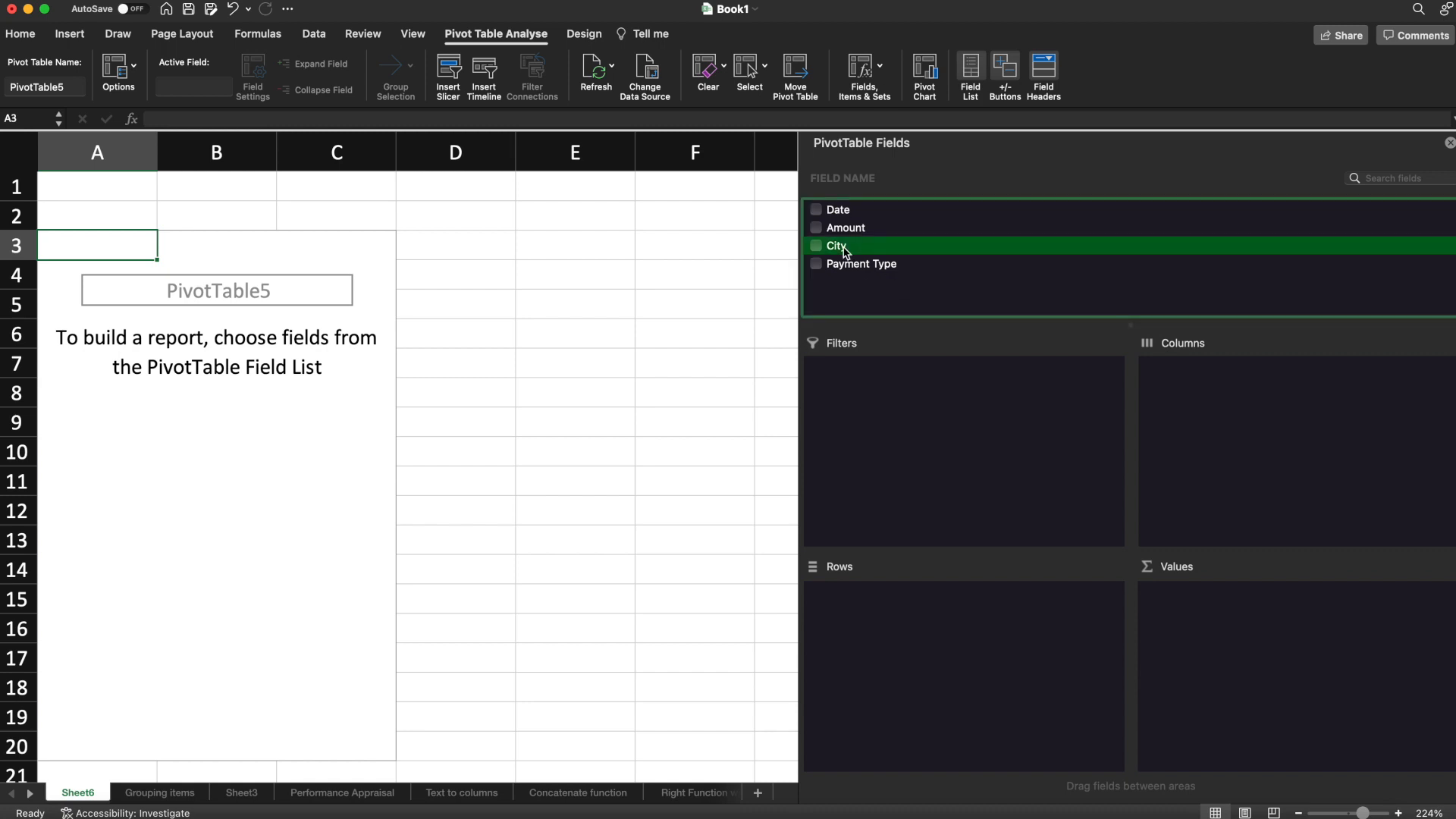
drag(845, 251, 936, 615)
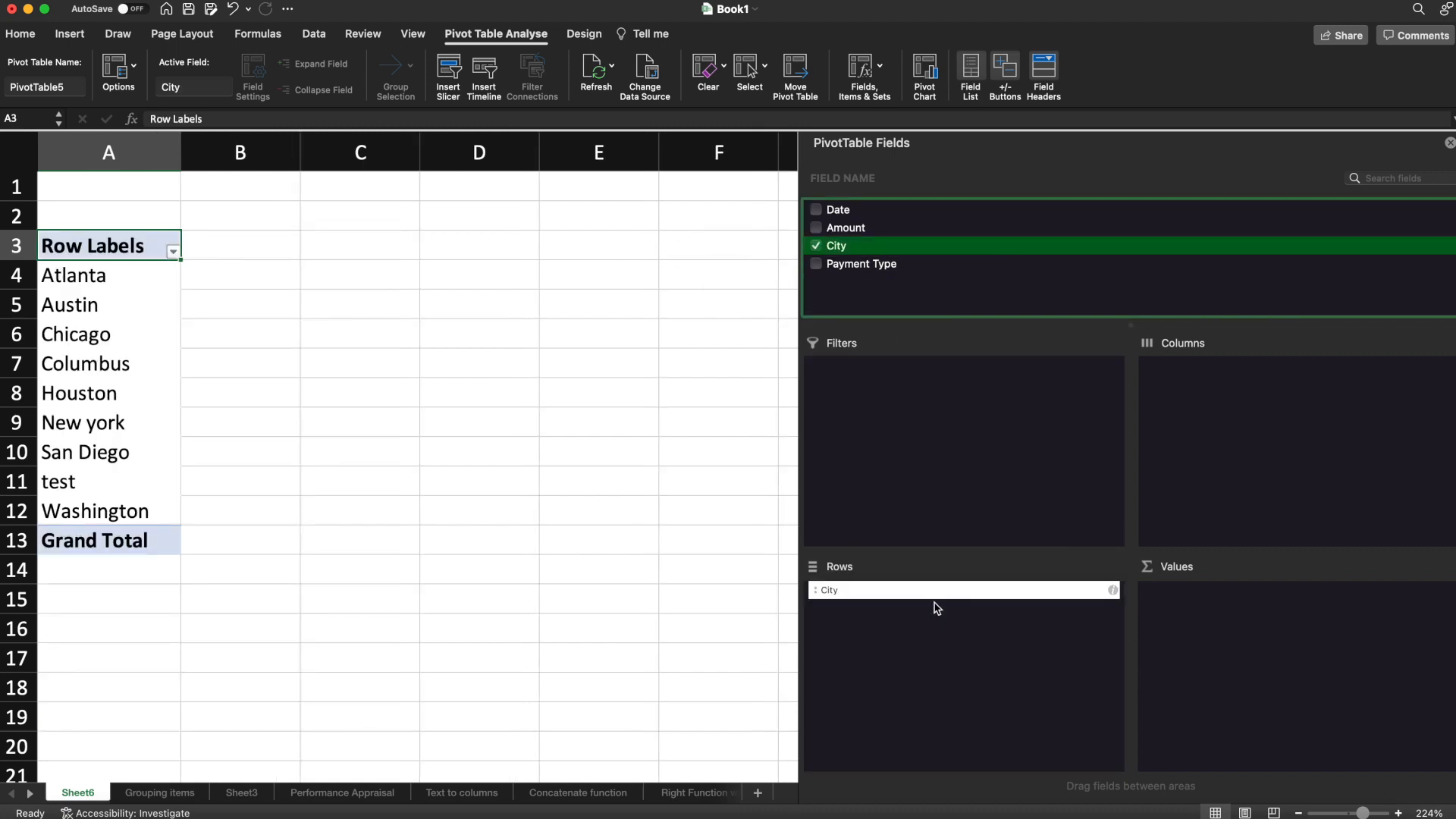
click(862, 280)
click(861, 271)
drag(861, 271, 1198, 365)
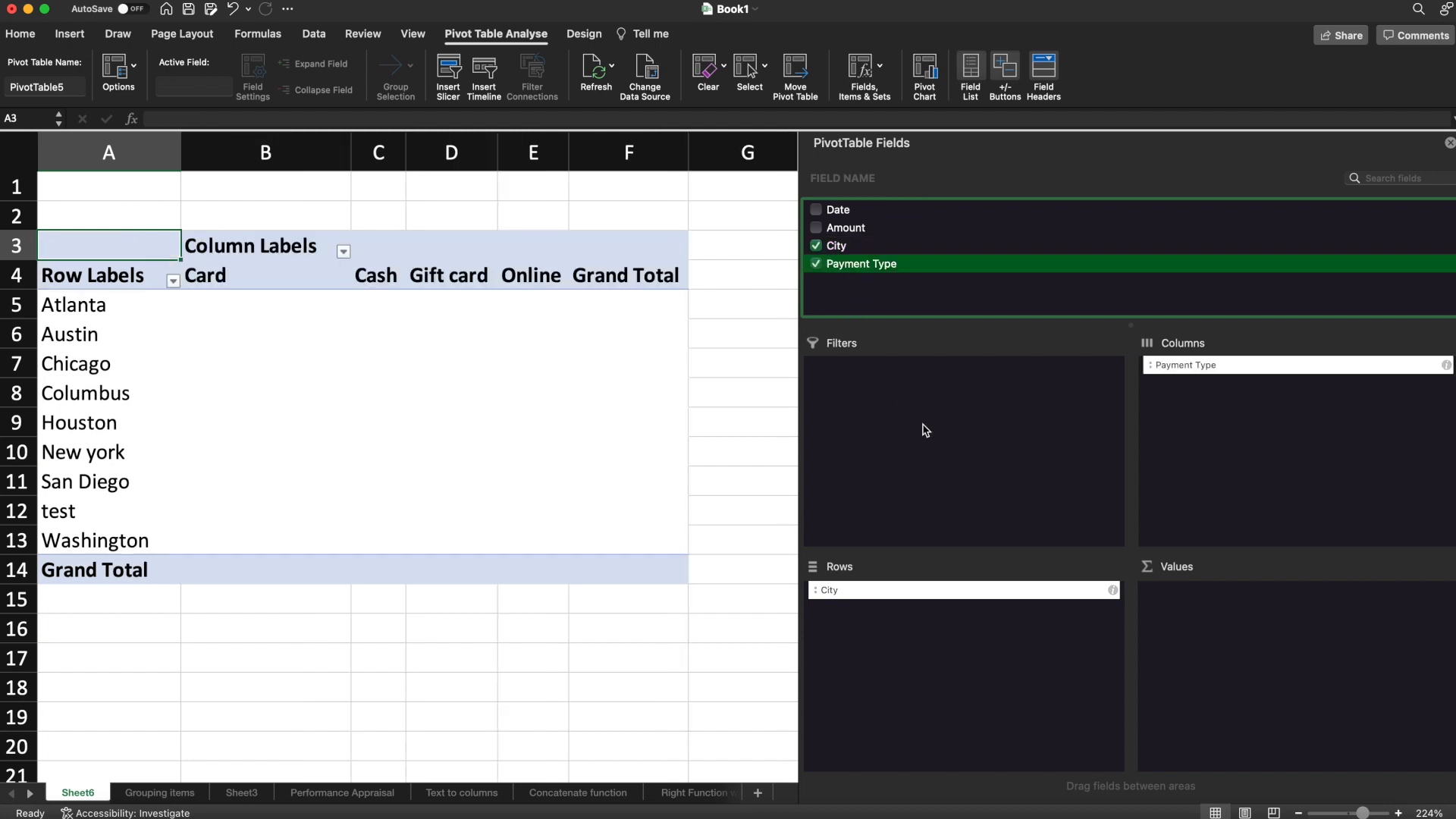
click(844, 230)
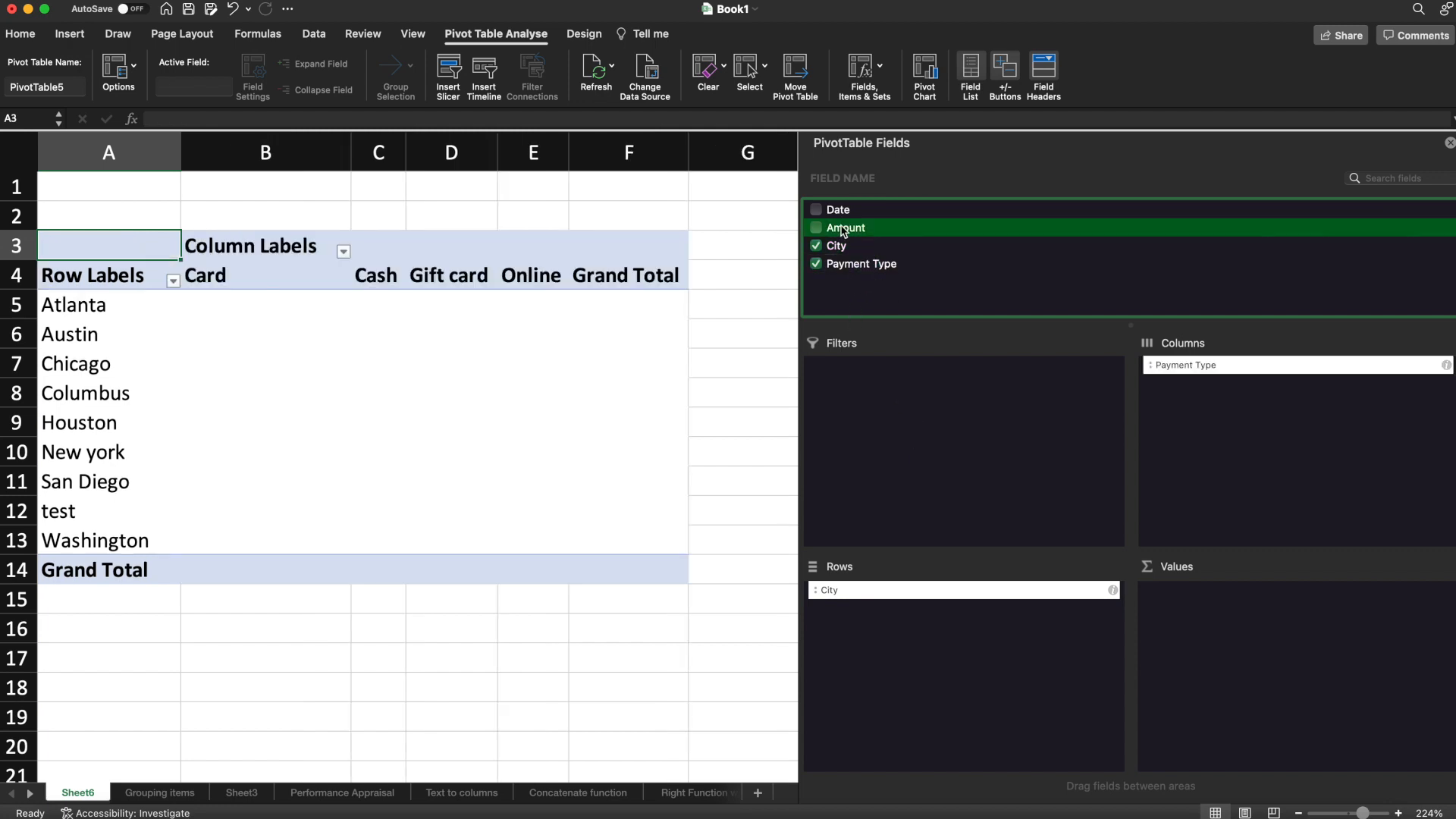
drag(844, 229, 1213, 607)
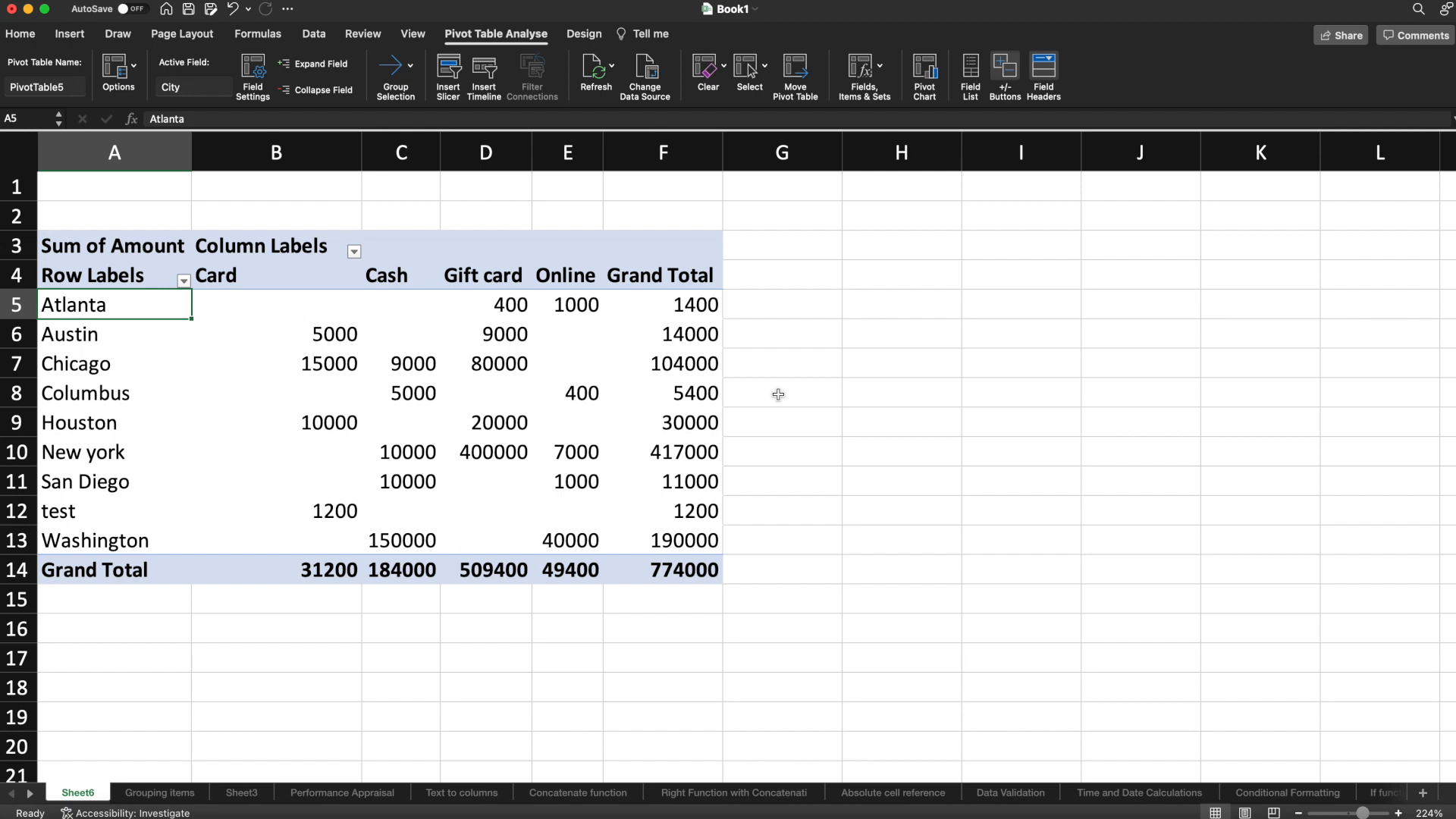
Step: Insert slicers for the City and Payment Type fields of the pivot table
click(128, 322)
click(132, 310)
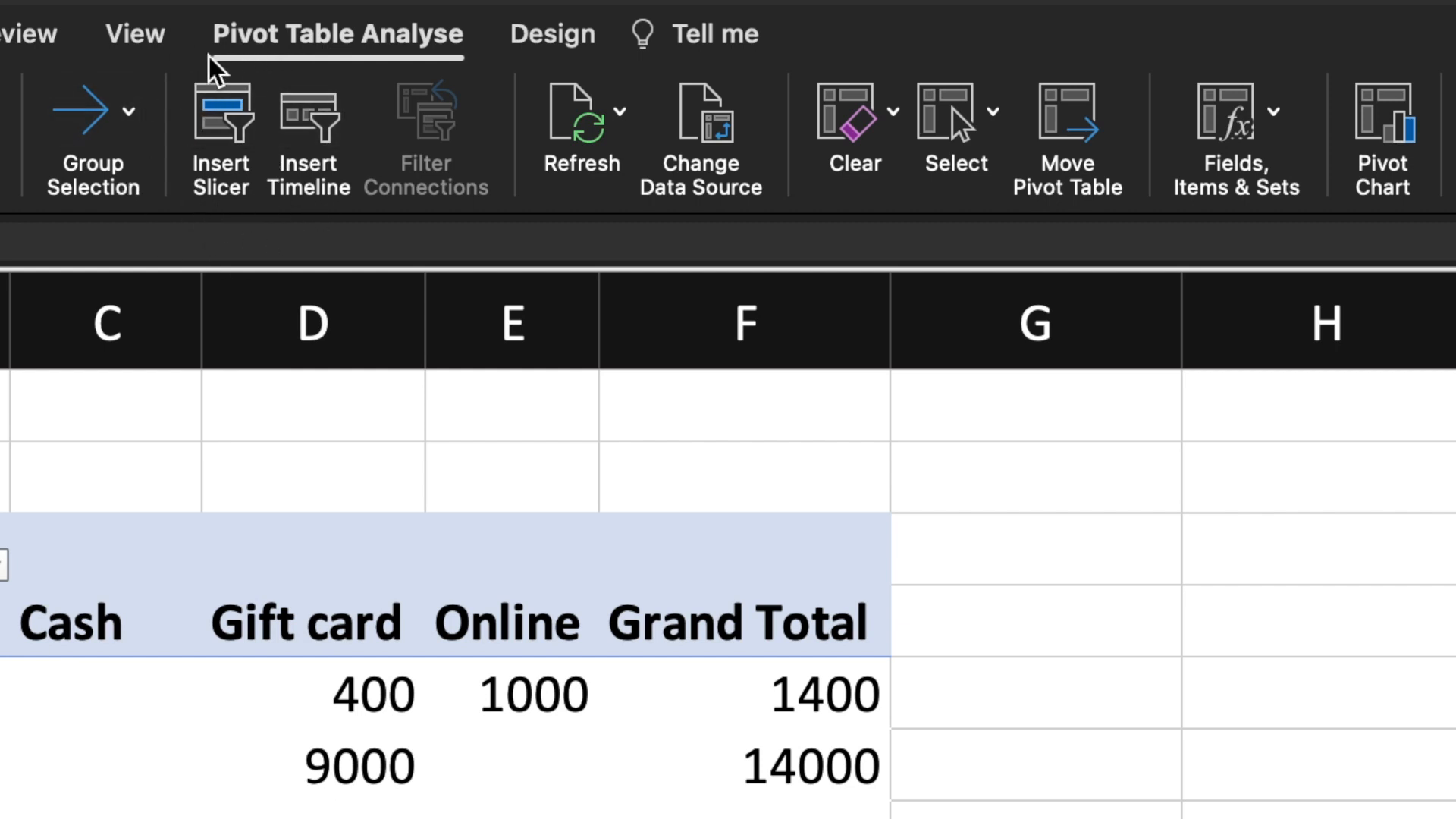
click(231, 133)
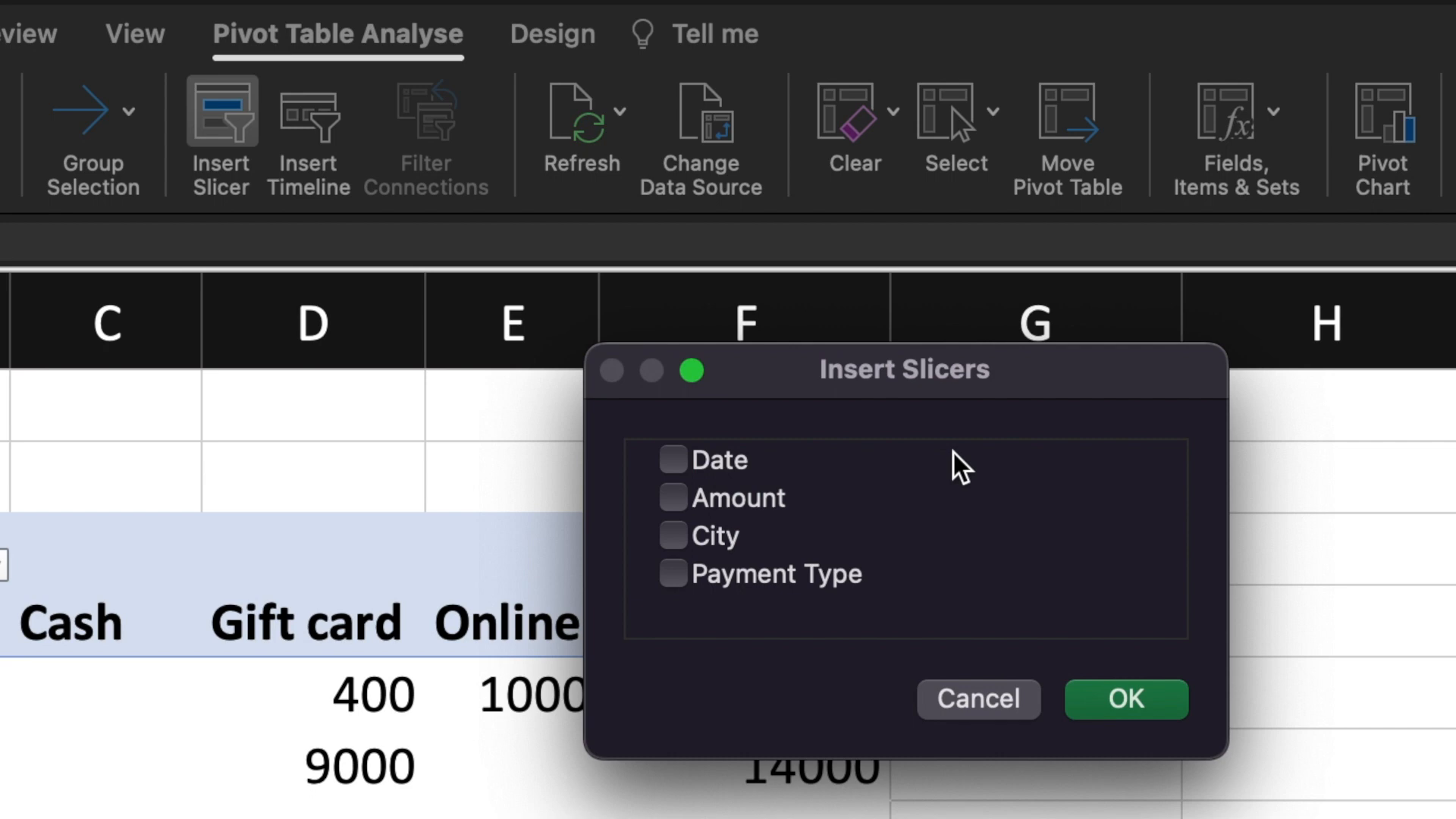
click(677, 538)
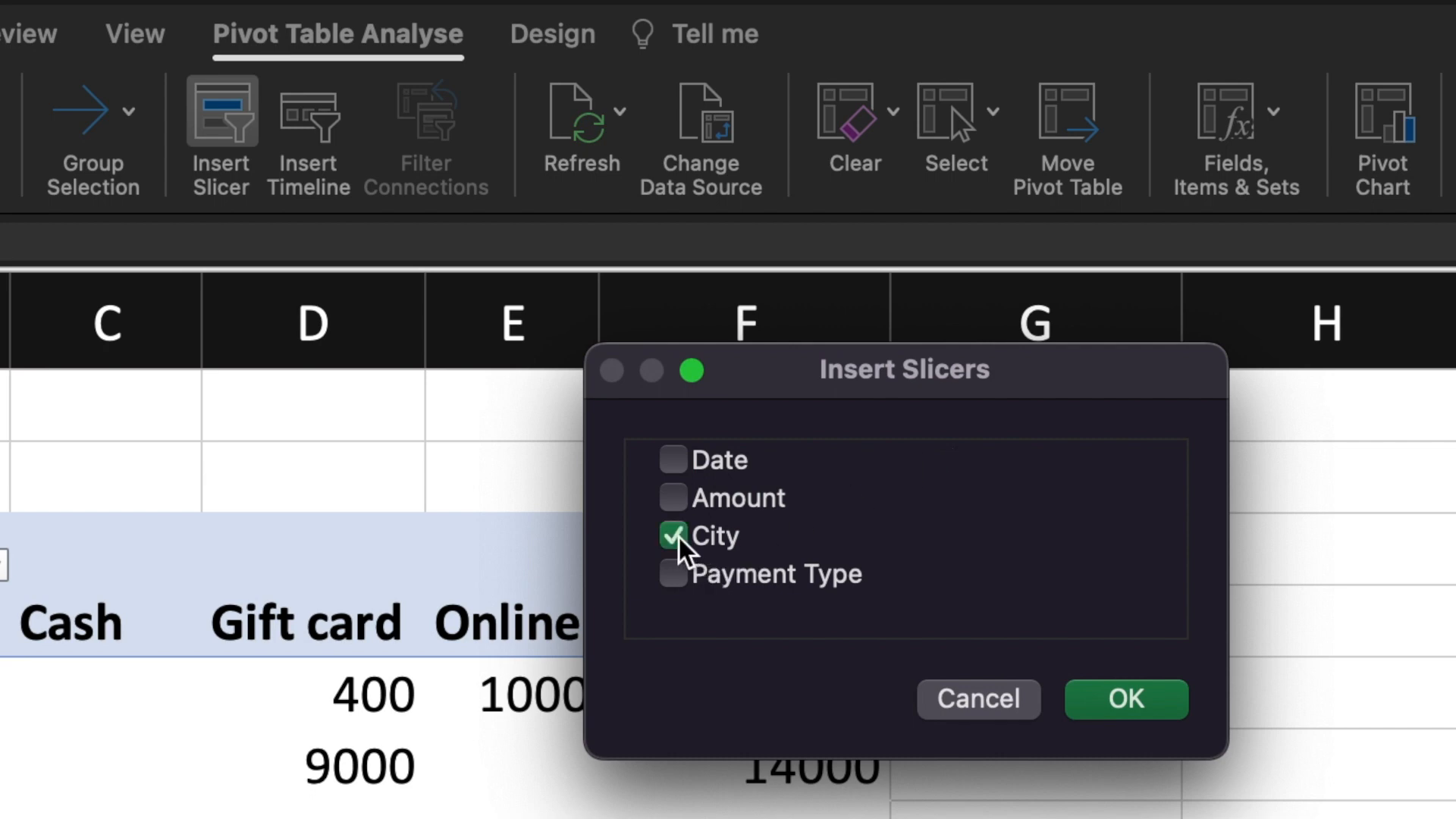
click(675, 578)
click(1124, 716)
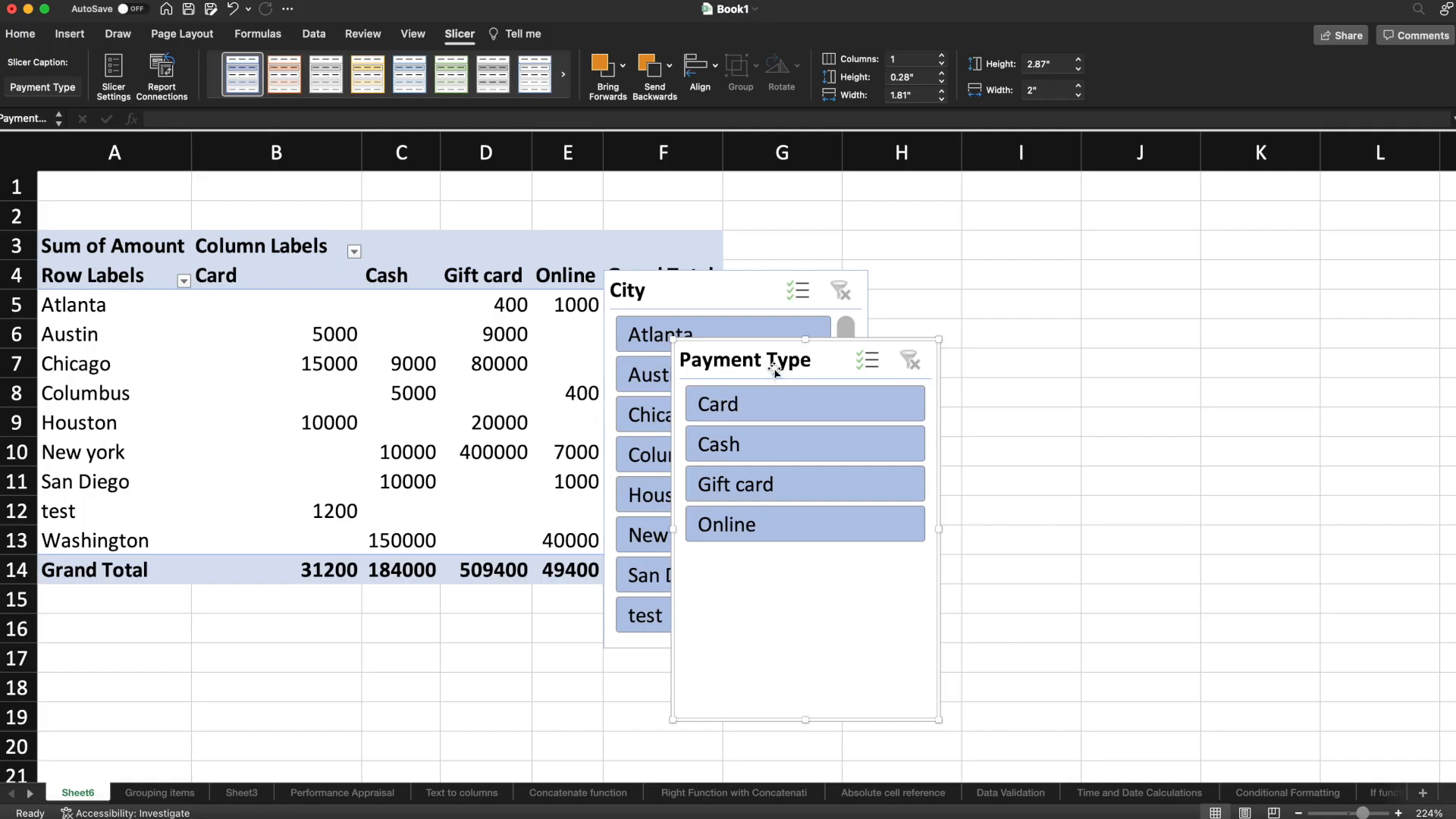
Step: Arrange the City and Payment Type slicers side by side, clear of the pivot table, with City nearest to it
drag(774, 371, 1066, 285)
drag(708, 298, 819, 271)
drag(1026, 270, 1177, 250)
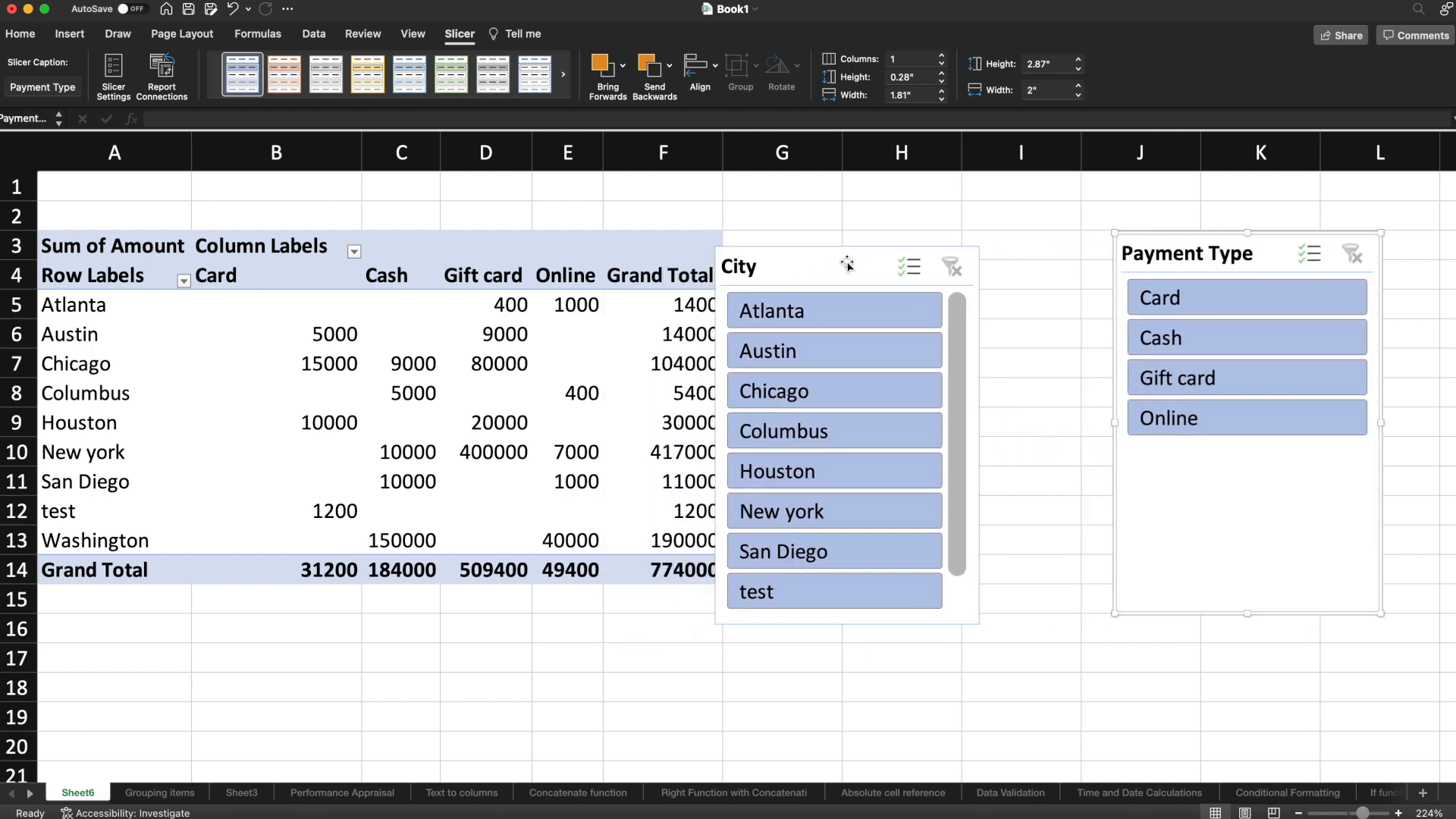
drag(847, 264, 920, 247)
drag(1146, 251, 1097, 247)
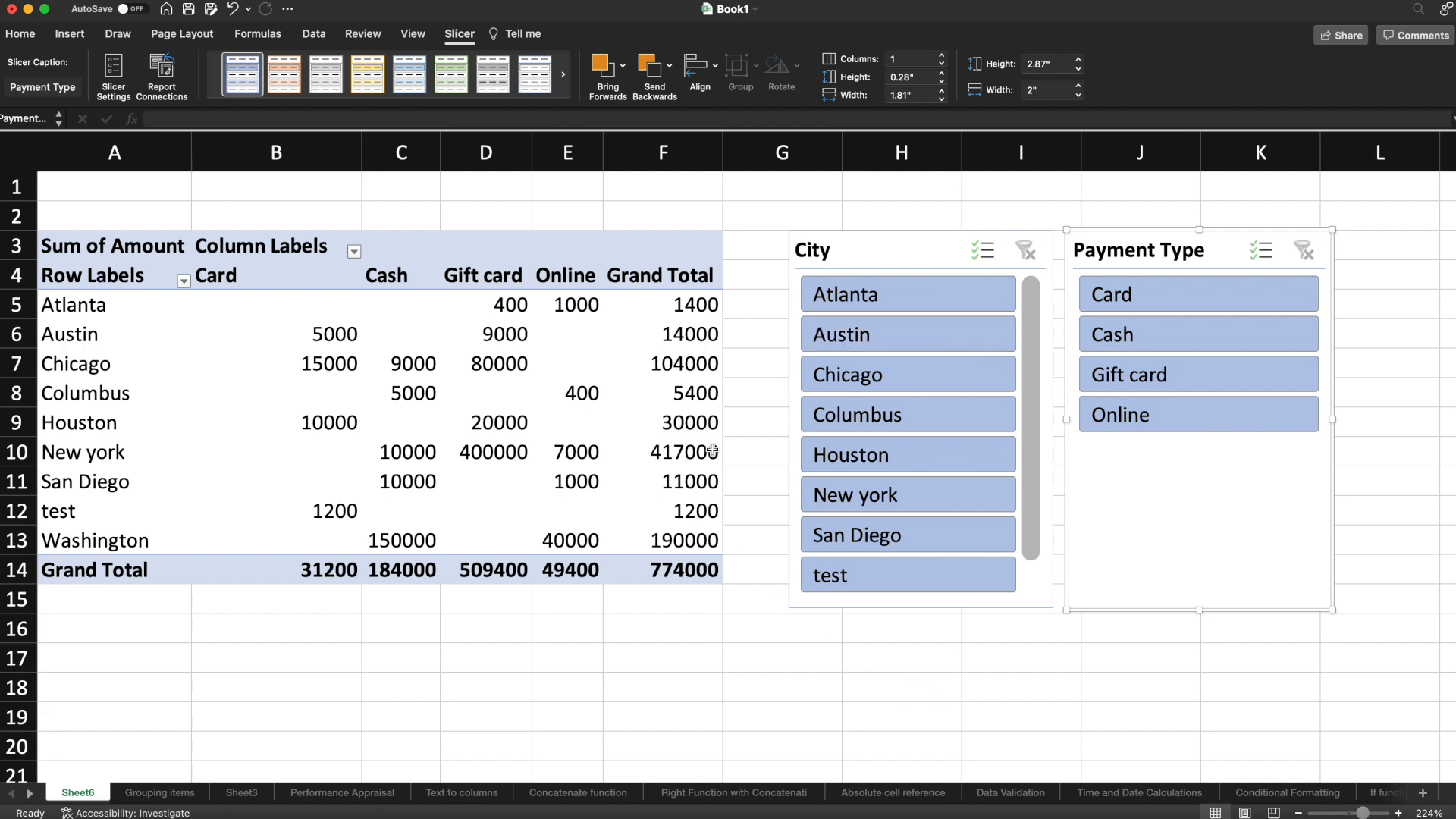
Step: Filter the pivot table to Atlanta's Gift card donations, switch the payment type to Online and check the remaining amounts
click(872, 300)
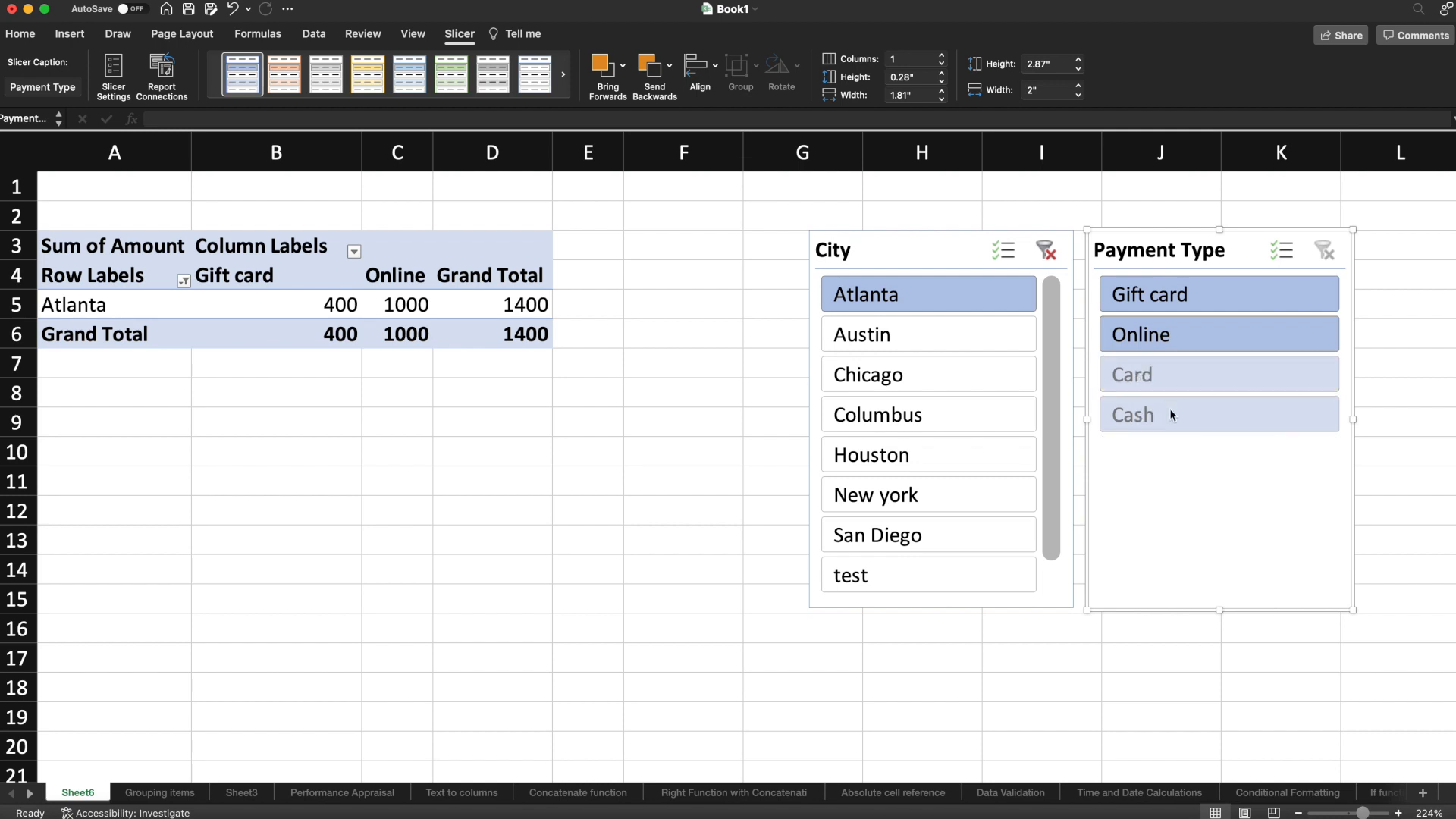
click(1150, 300)
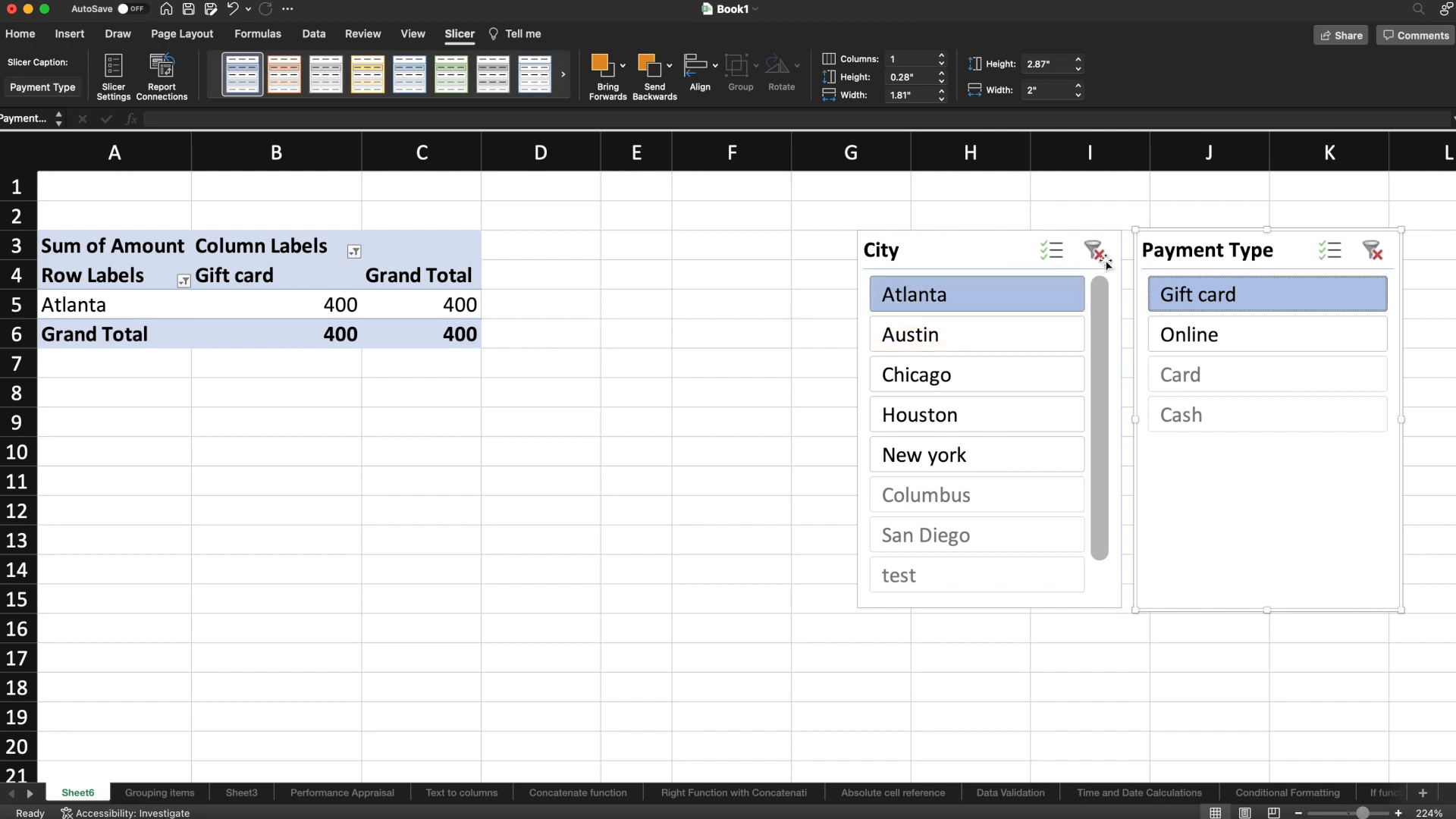
click(1188, 333)
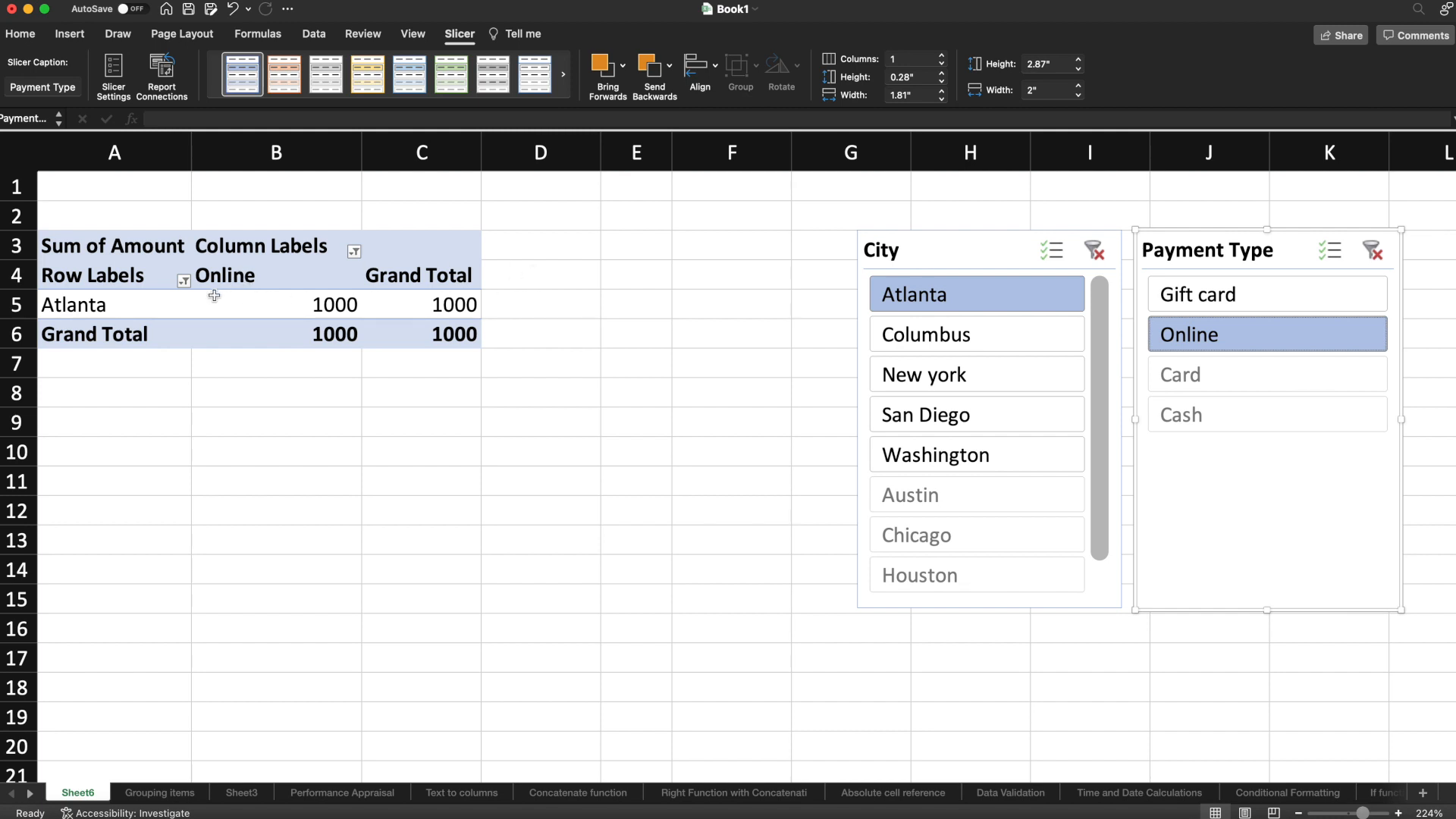
click(92, 306)
click(273, 283)
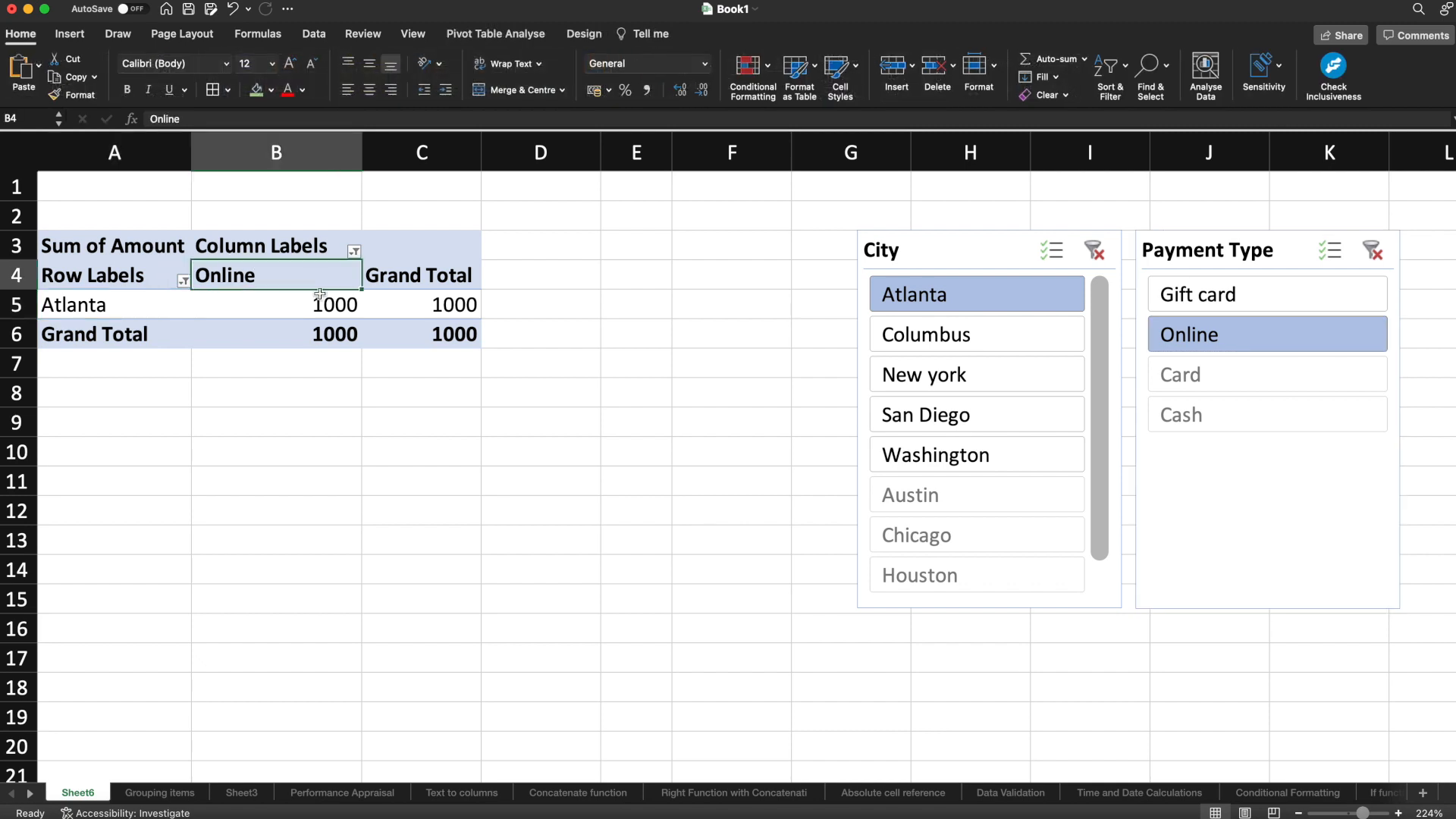
click(446, 307)
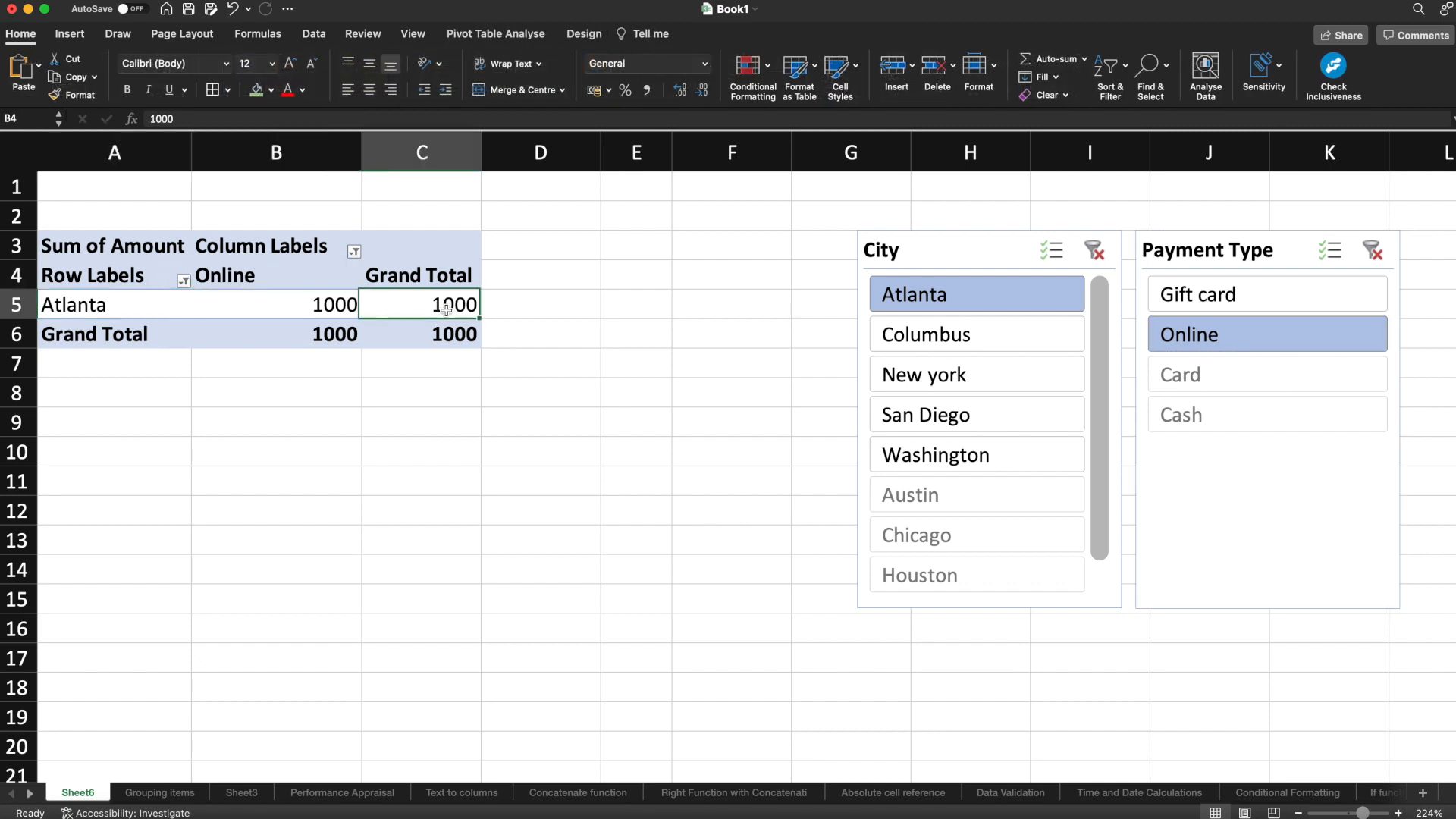
Step: Add Columbus and New york to the City slicer selection, and clear the filters of both slicers
super+click(947, 346)
super+click(956, 384)
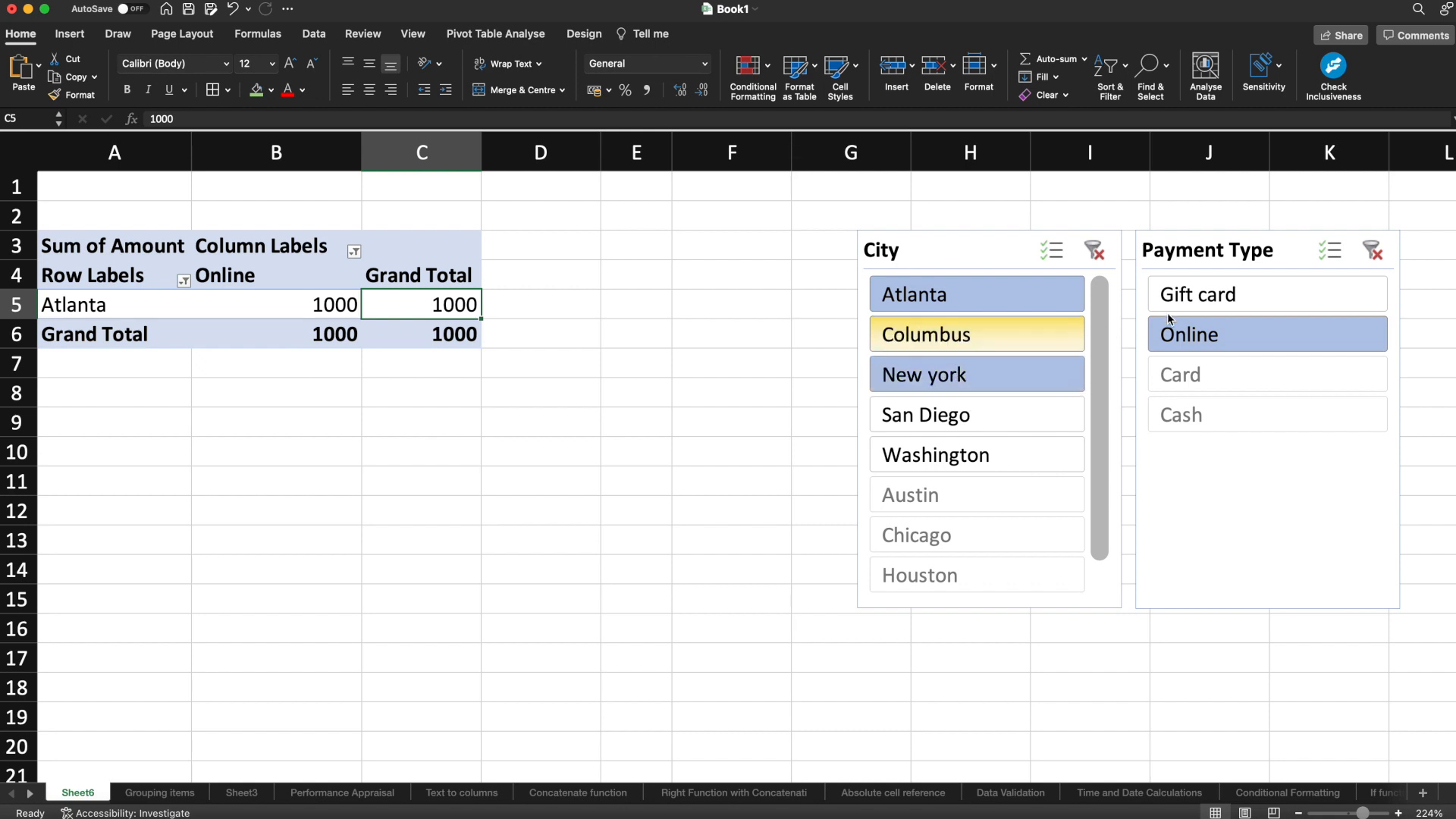
click(1375, 256)
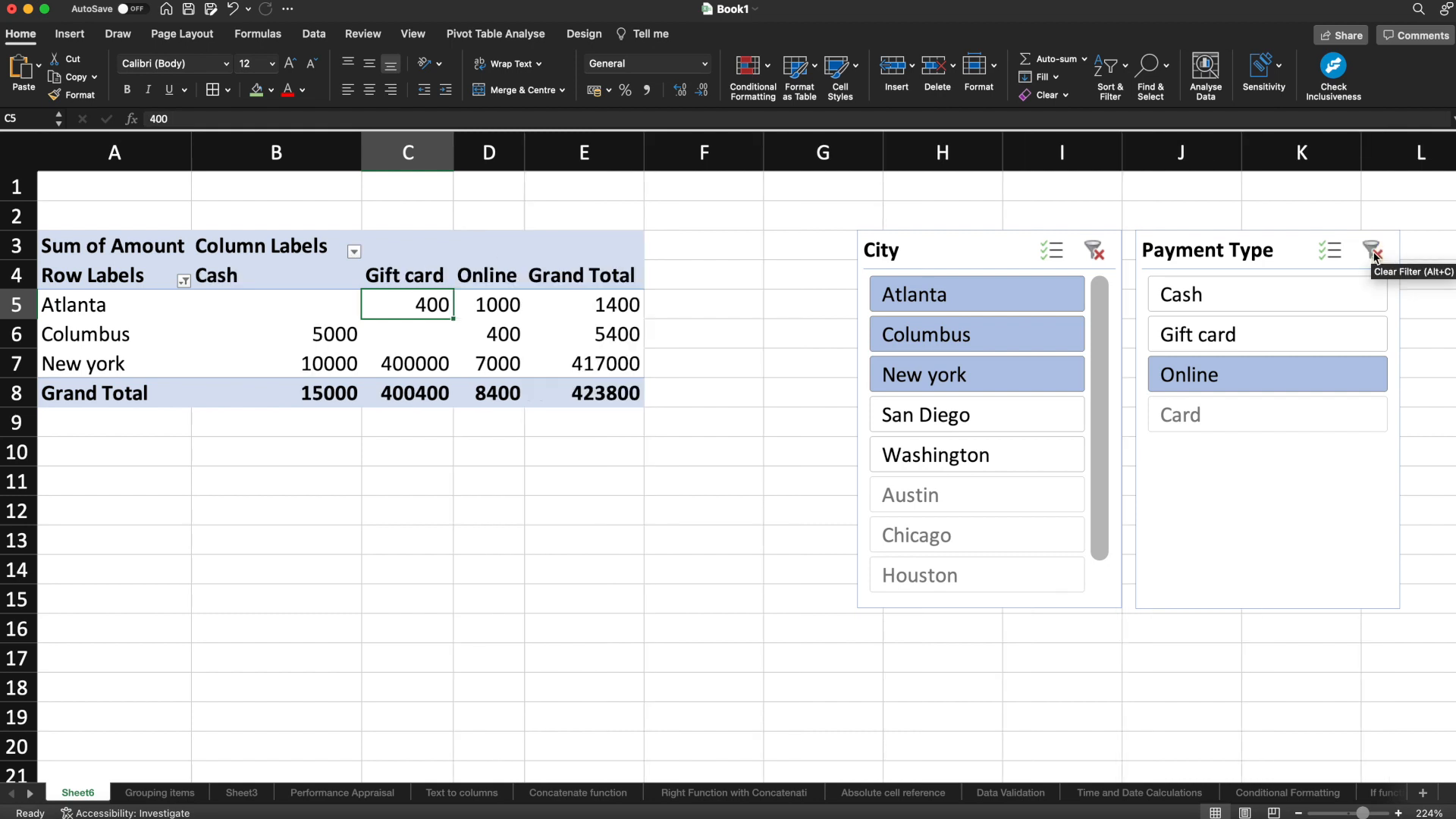
click(1077, 260)
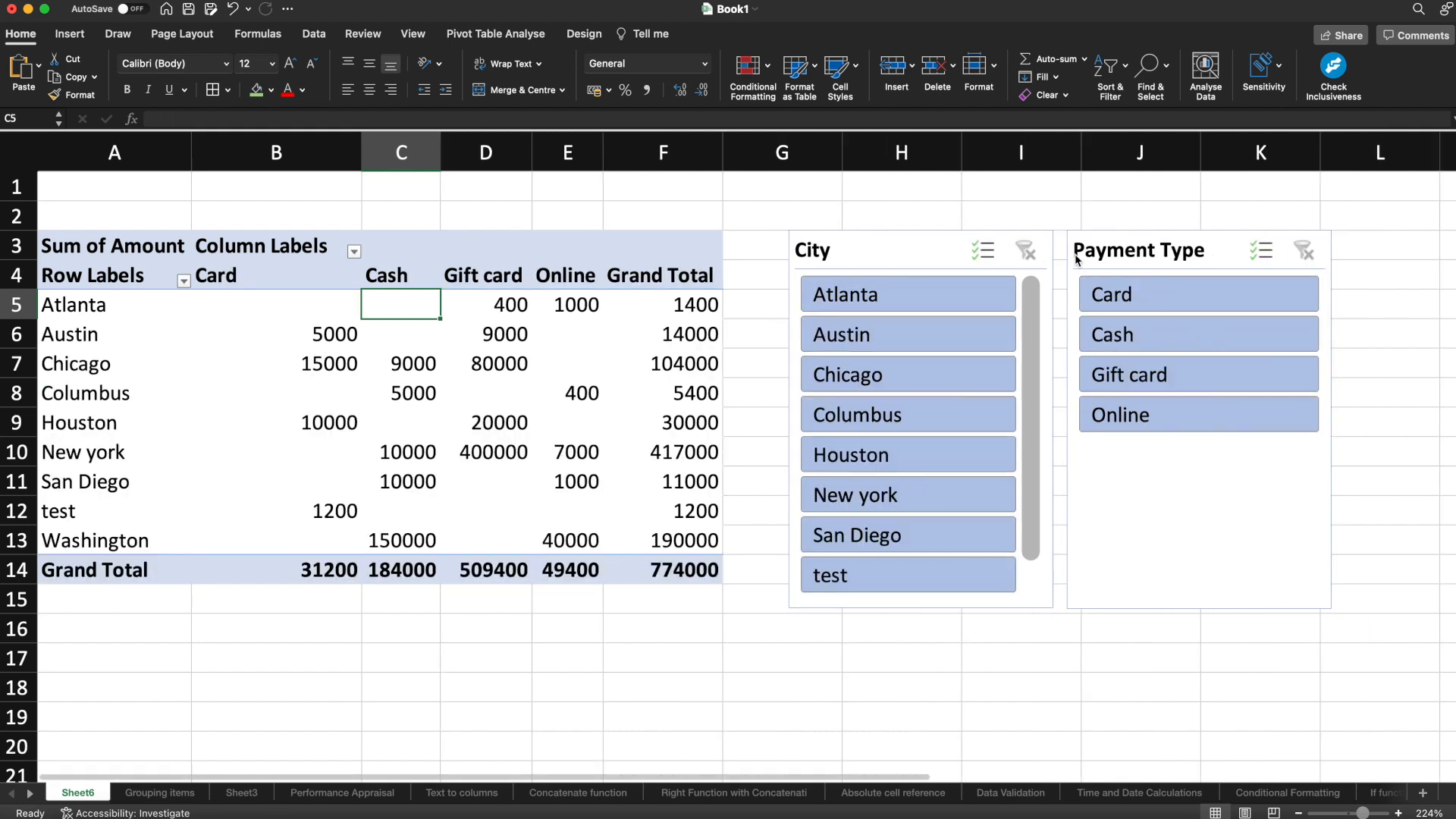
Step: Filter the pivot table to Atlanta, Austin, Chicago and Columbus together with the City slicer
click(996, 305)
click(983, 331)
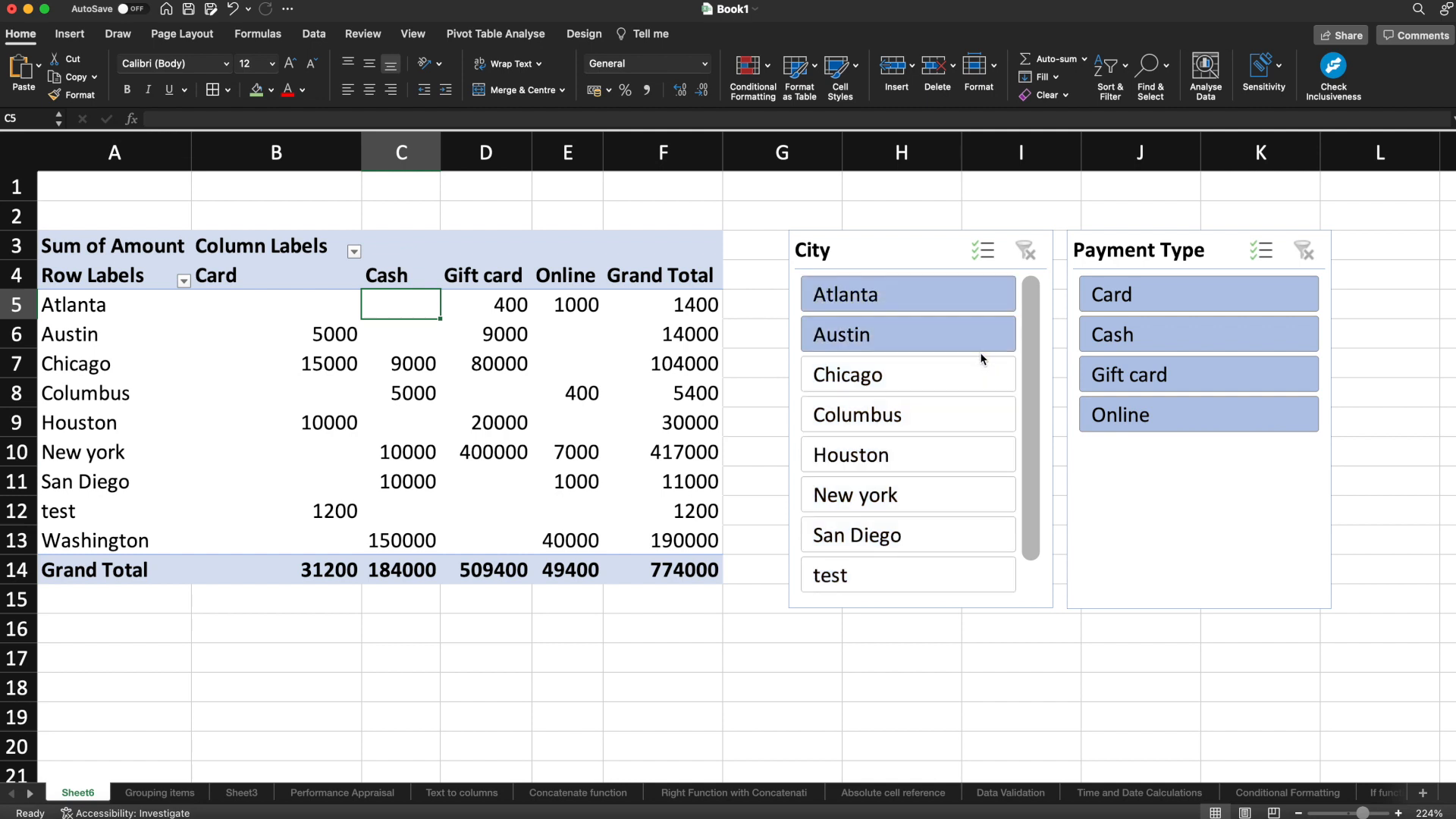
click(980, 372)
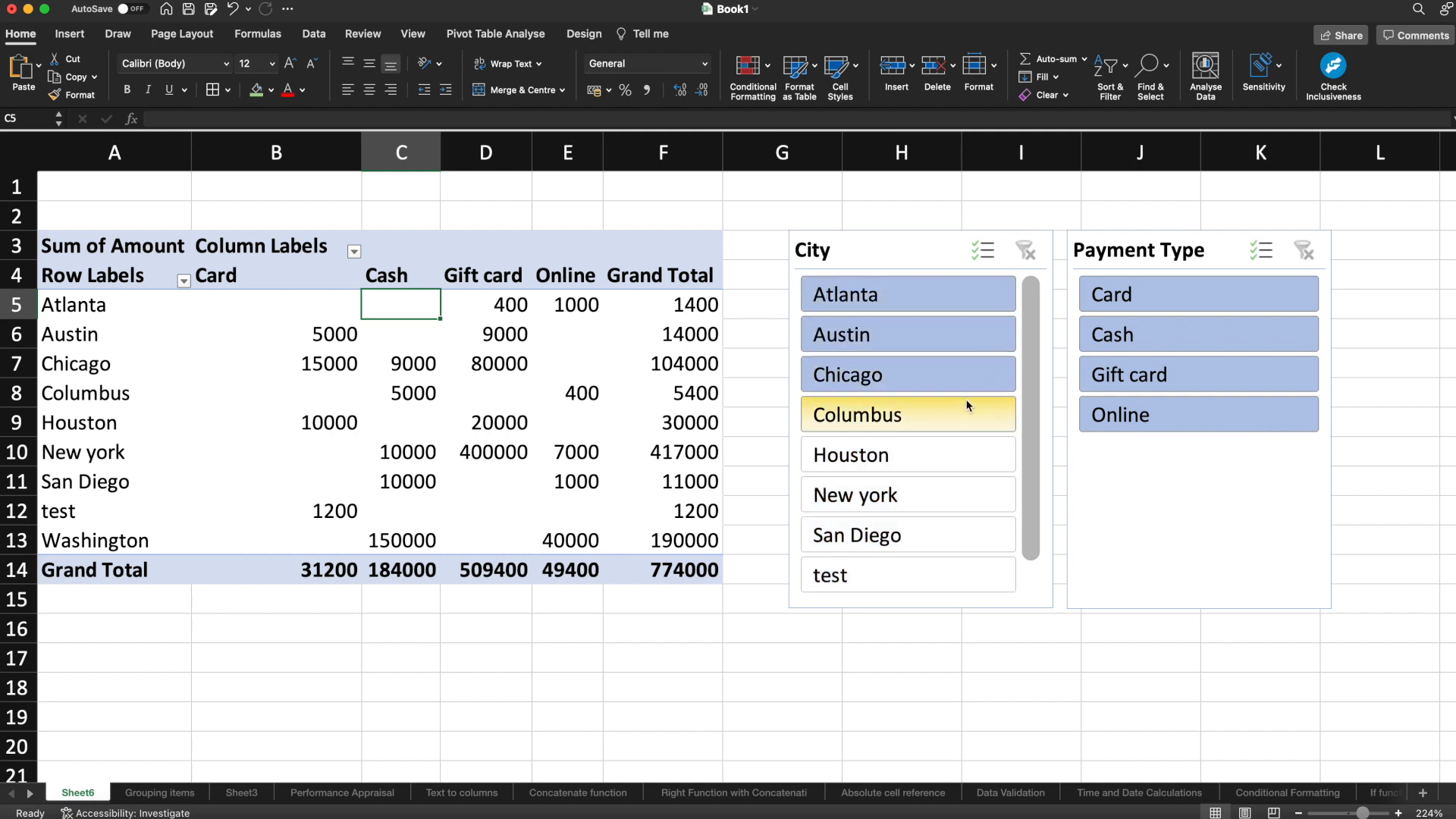
click(981, 424)
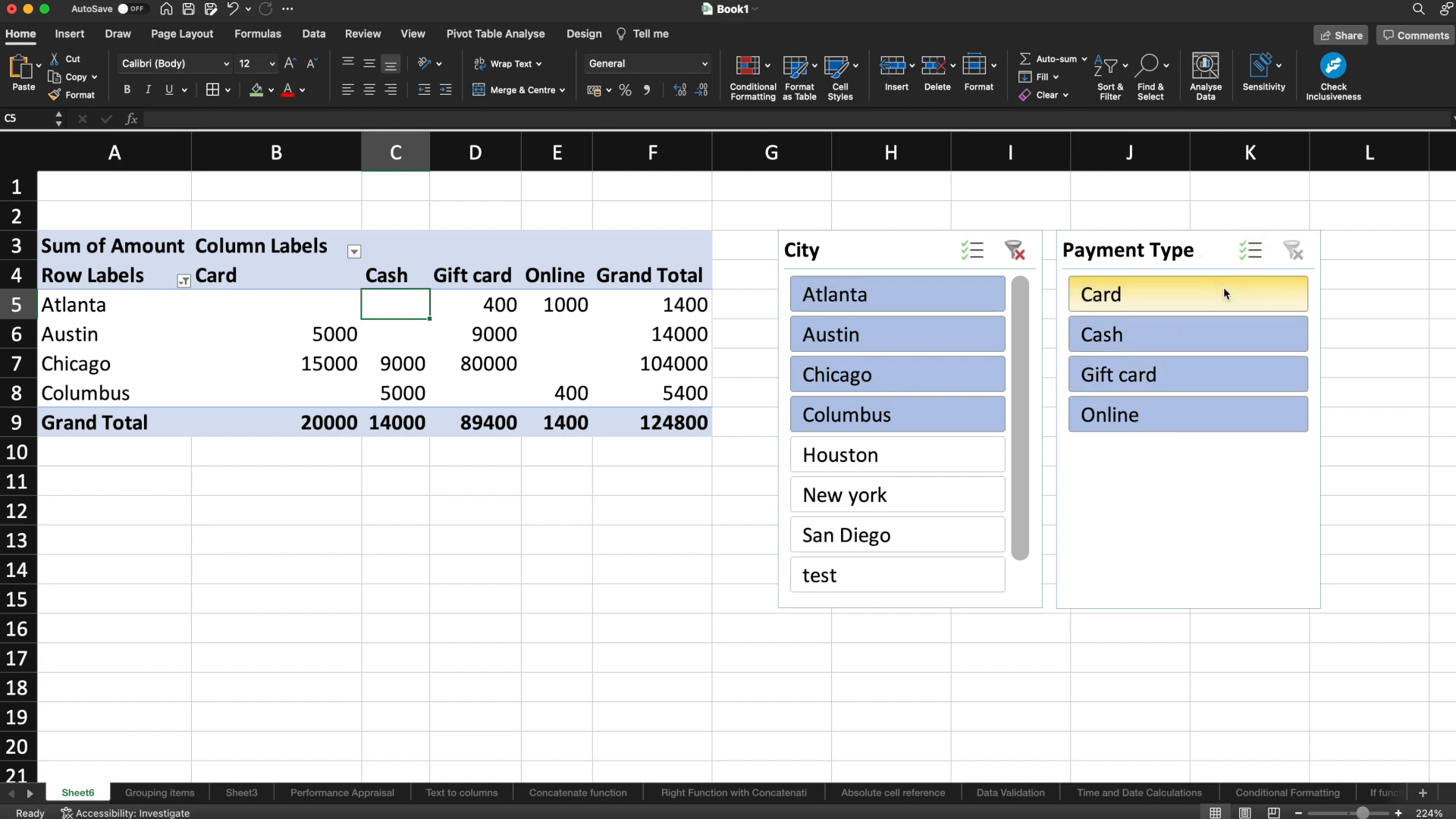
Step: Filter the Payment Type slicer to Card, and add Cash, Gift card and Online back one after another
click(1168, 303)
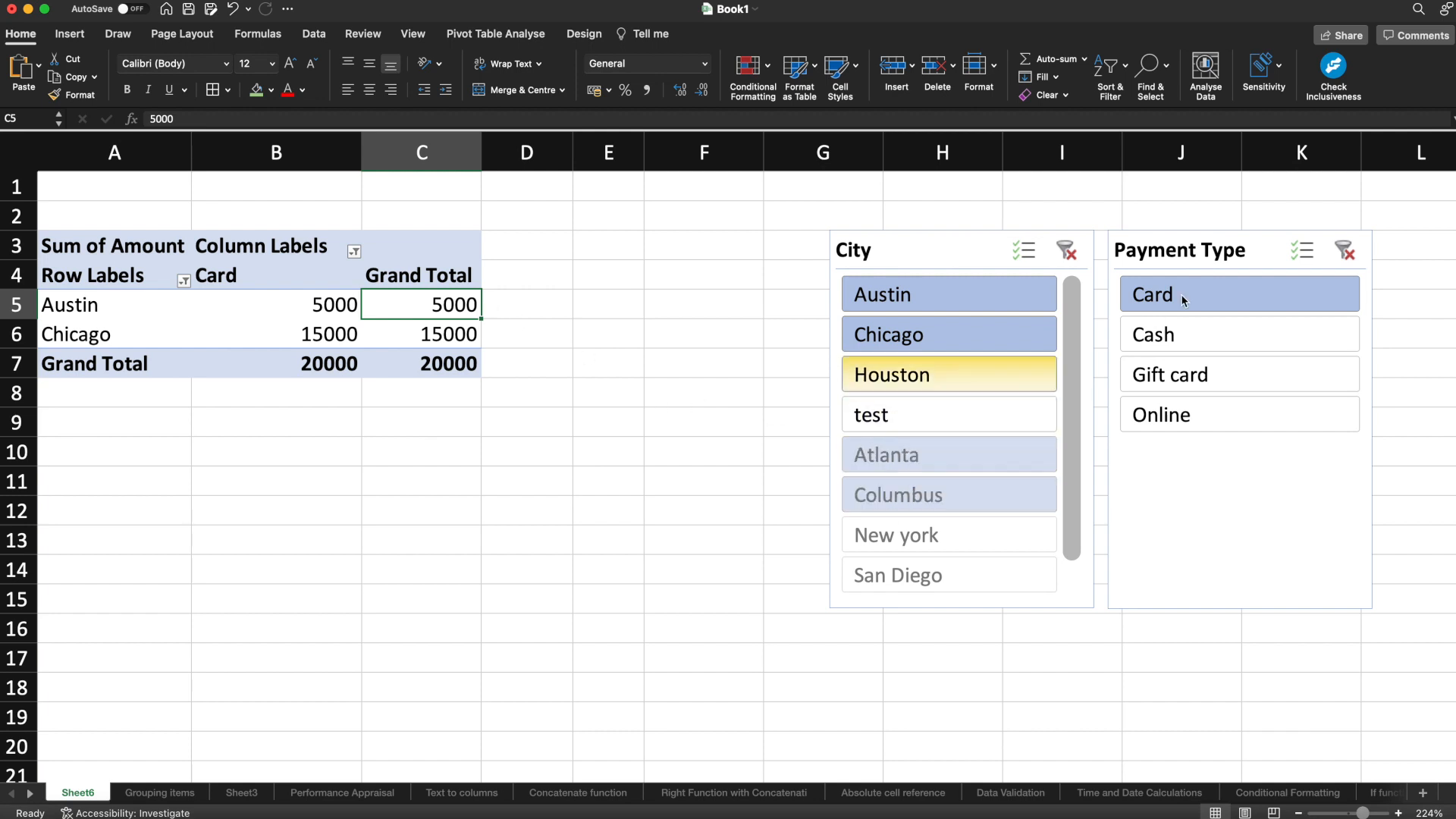
click(1192, 337)
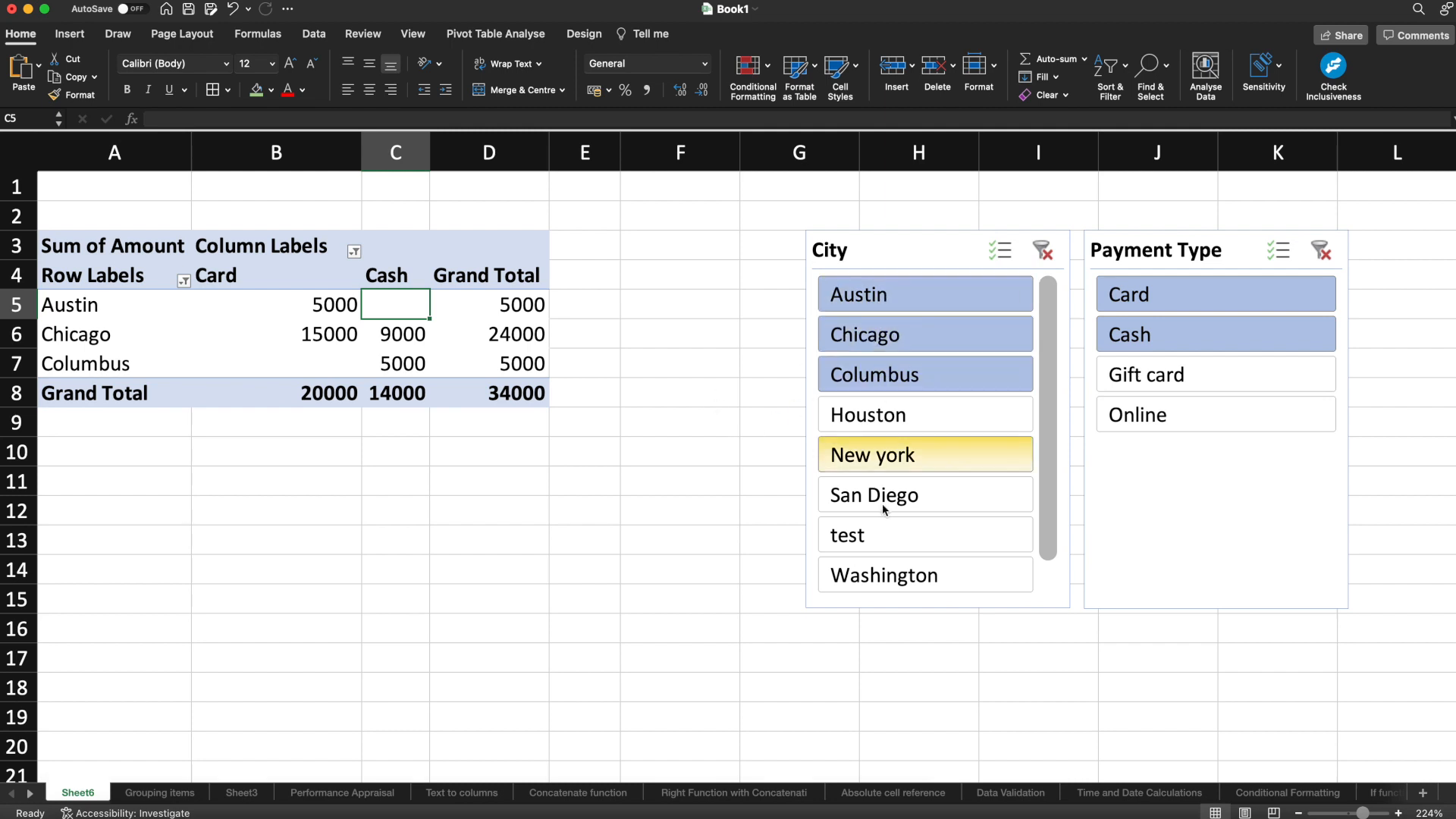
click(1174, 381)
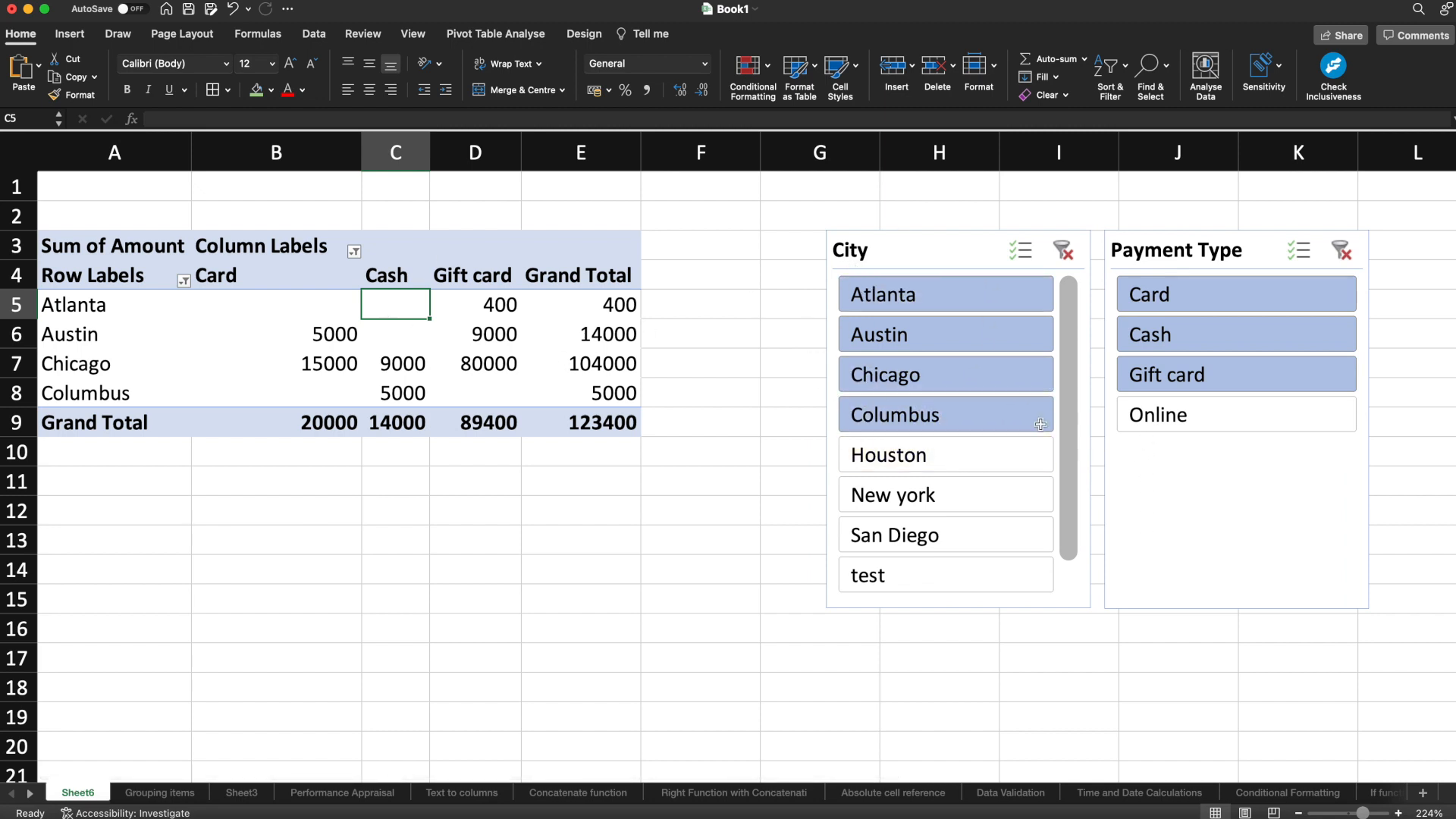
click(1222, 418)
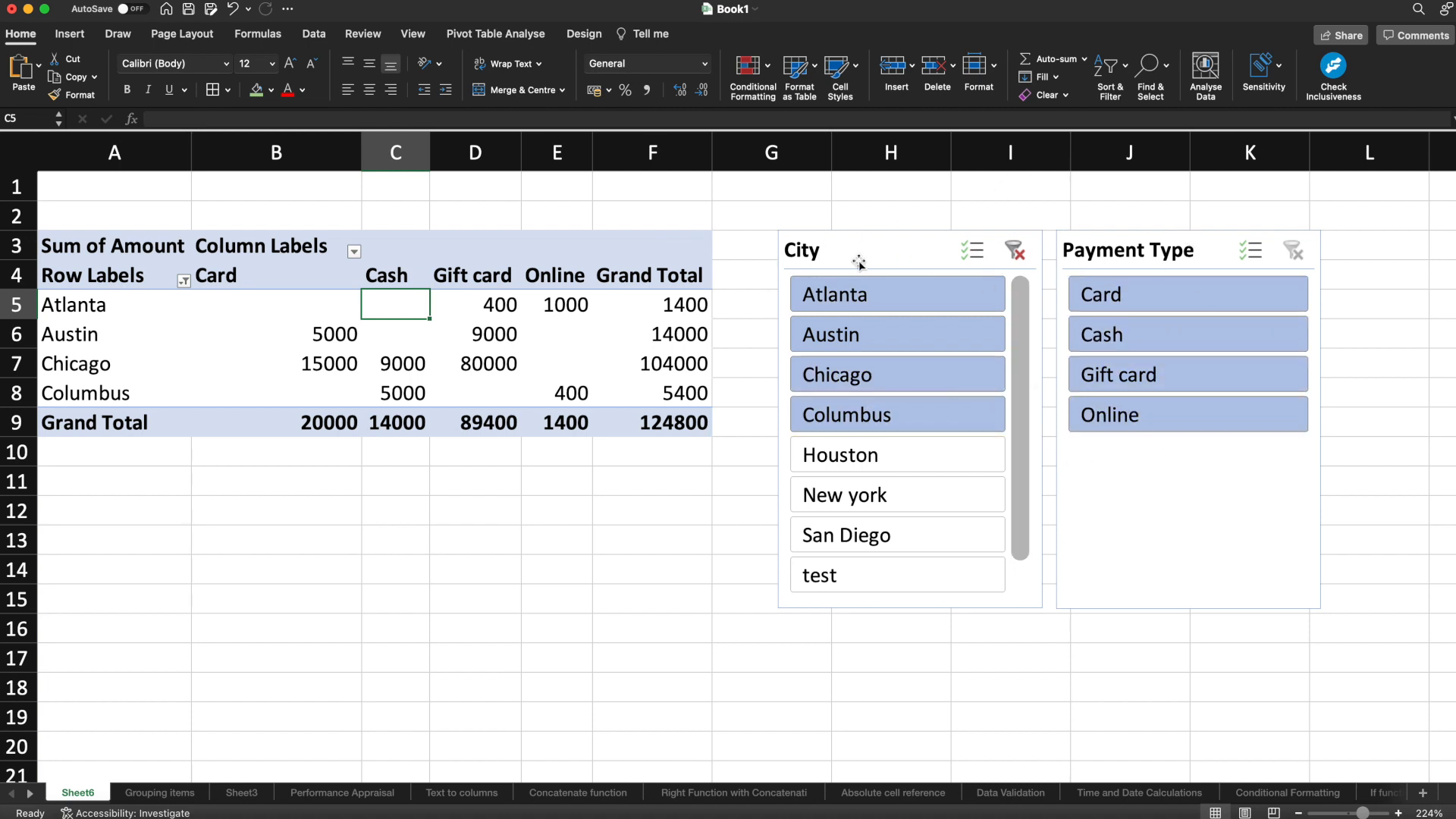
Step: Filter the pivot table to Atlanta alone with the City slicer
click(867, 305)
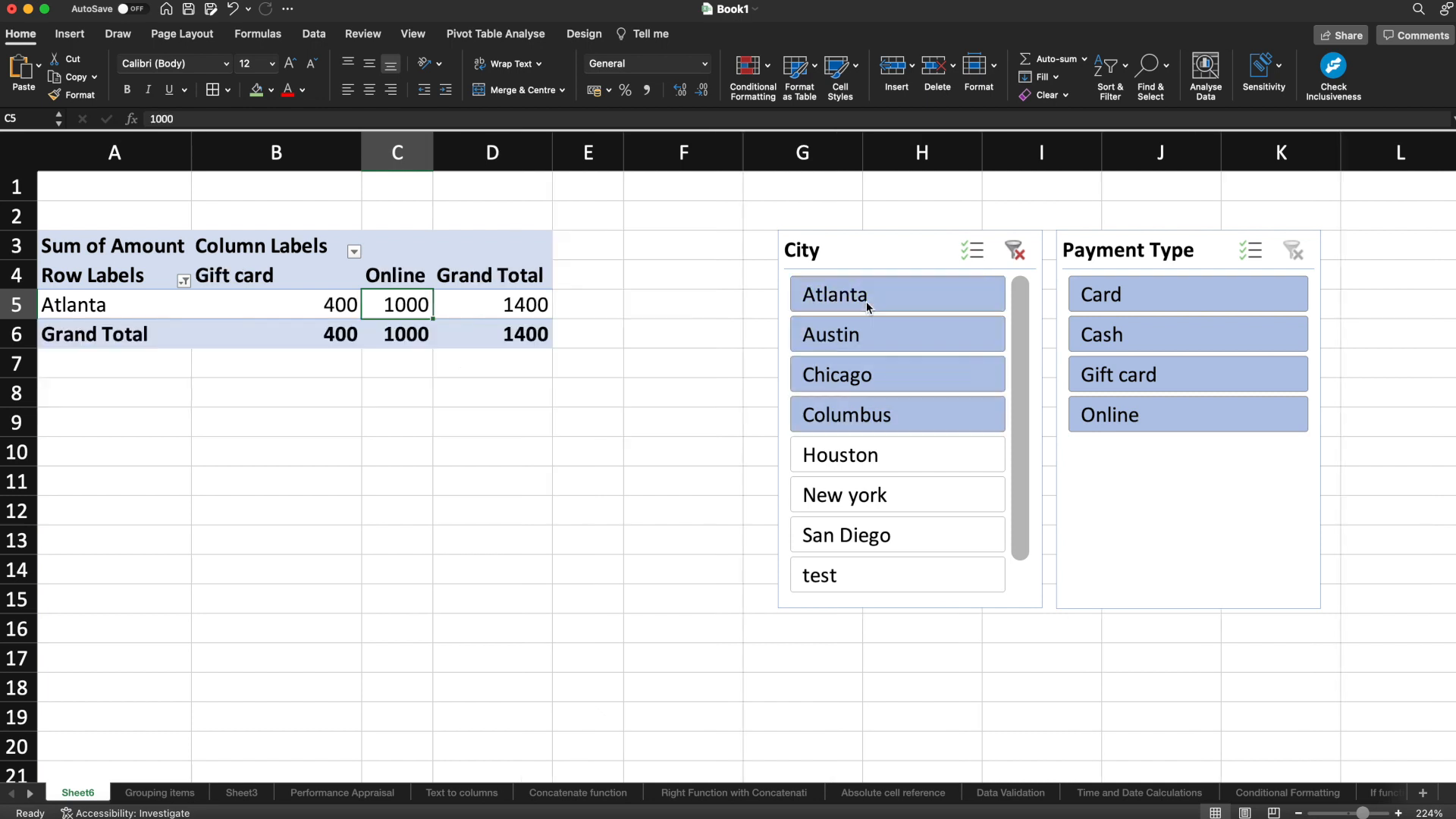